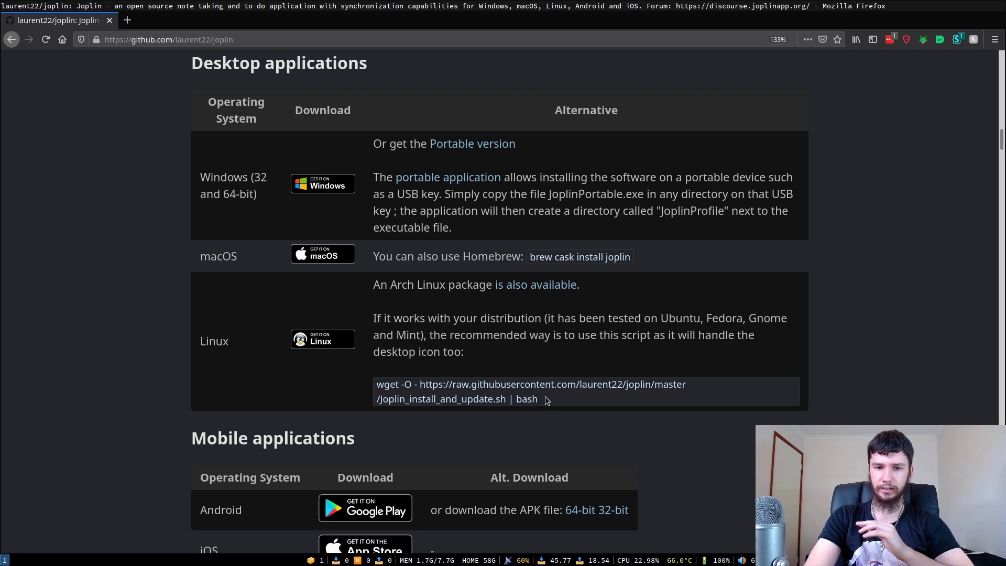
Close the browser showing the Joplin GitHub page and launch joplin-desktop.
drag(548, 401, 393, 377)
click(512, 338)
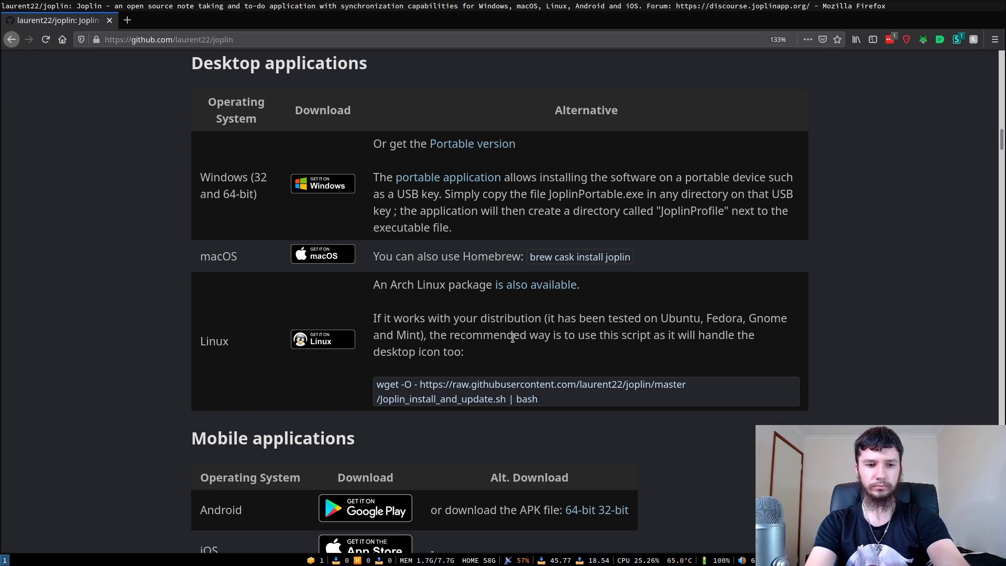
key(super+shift+q)
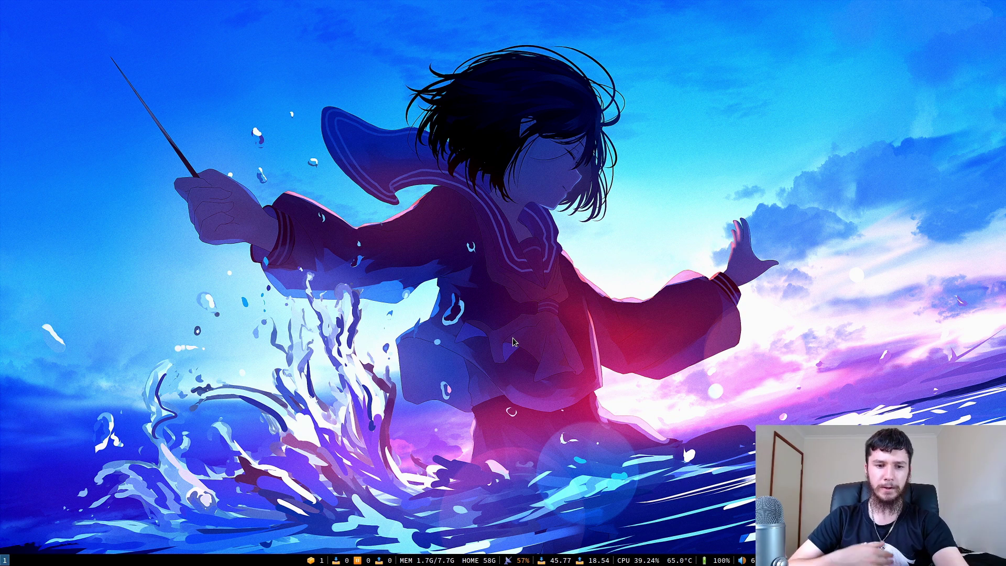
key(super+d)
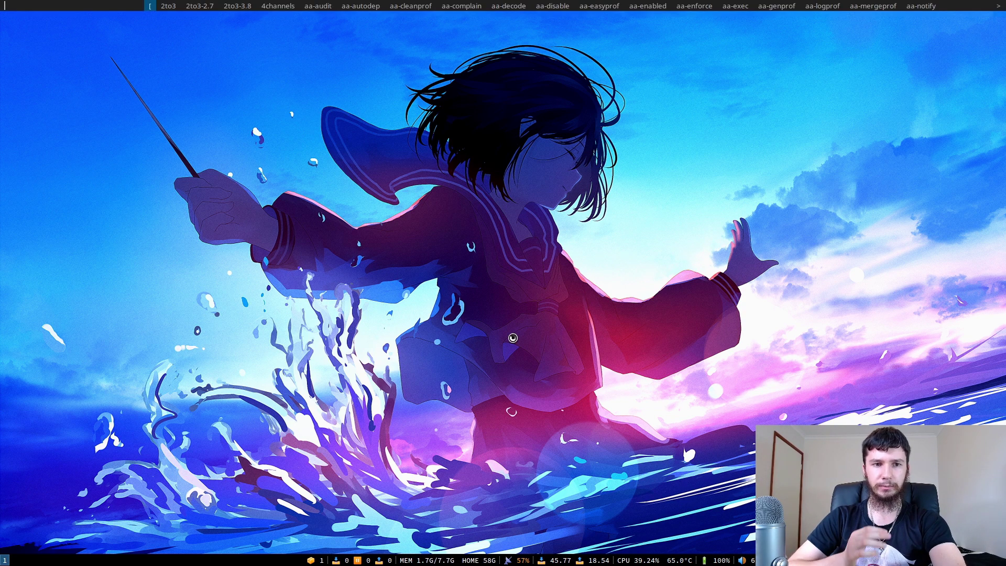
text(jop)
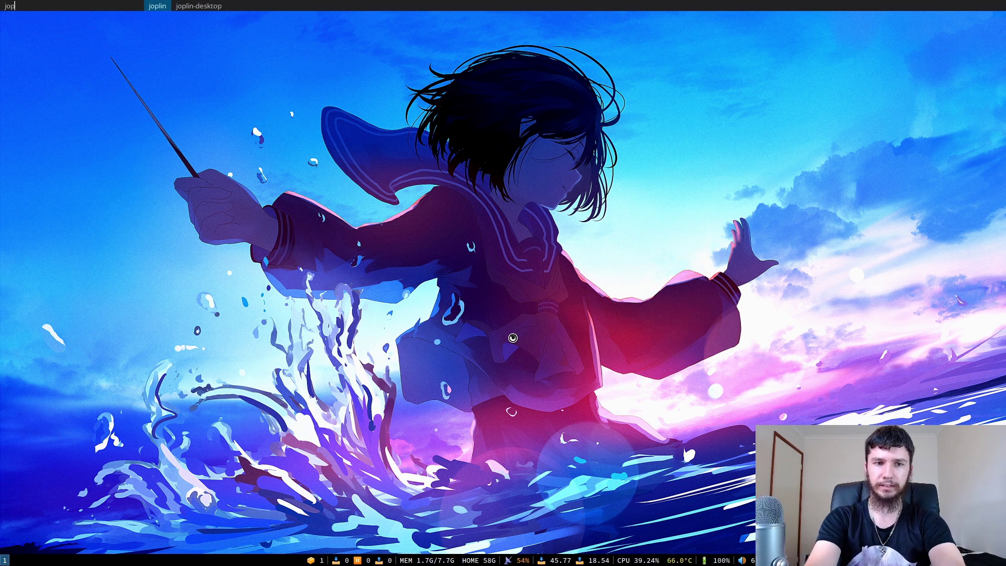
key(Right)
key(Return)
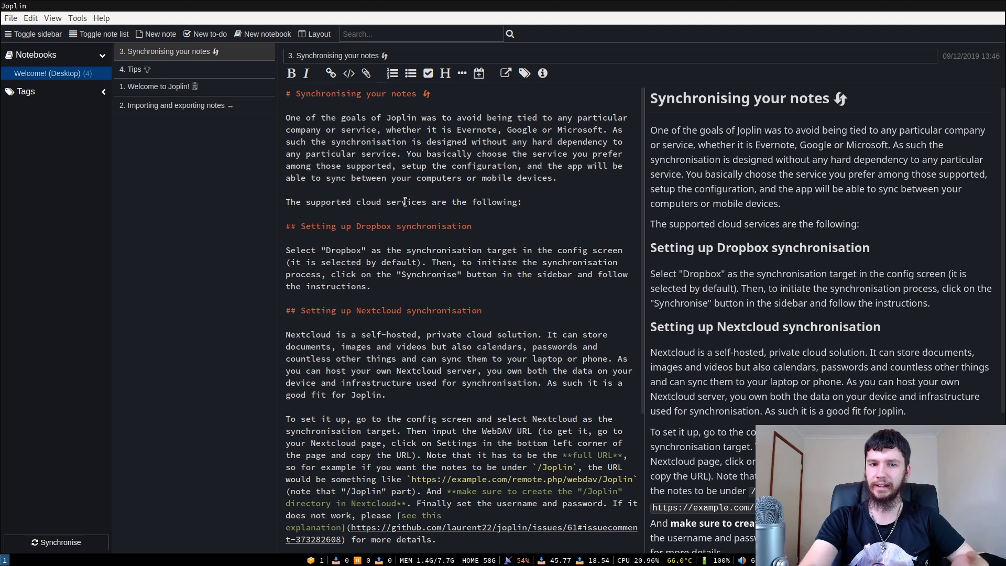
Read through the "Synchronising your notes" note and the "Tips" note down to its Markdown table and checkbox examples.
scroll(422, 254, down, 5)
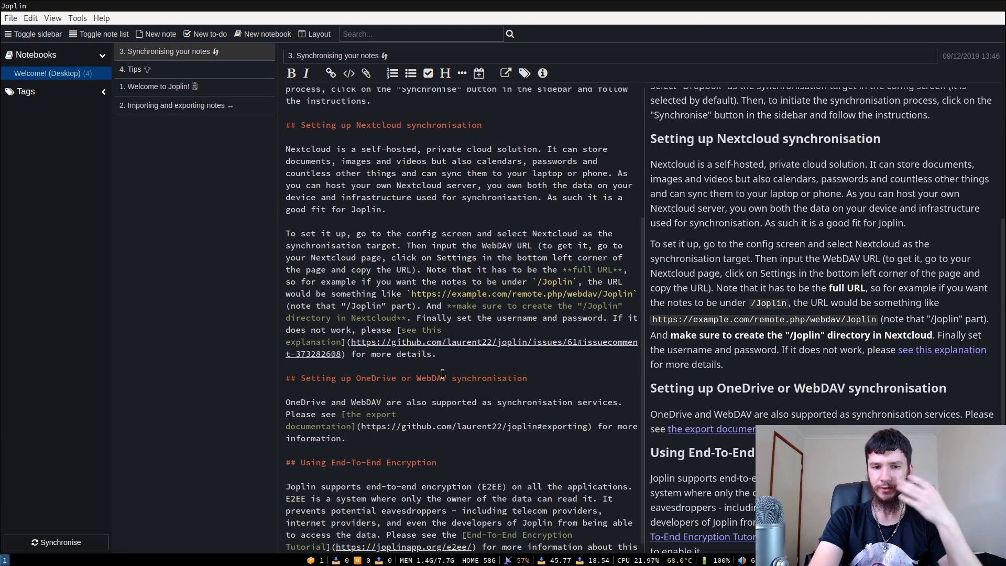
scroll(443, 374, down, 1)
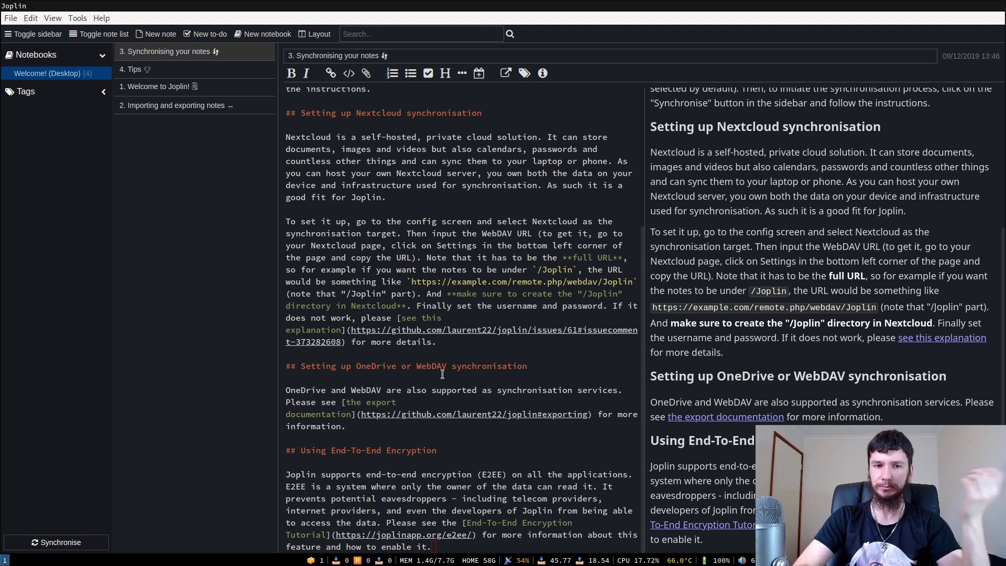
click(212, 69)
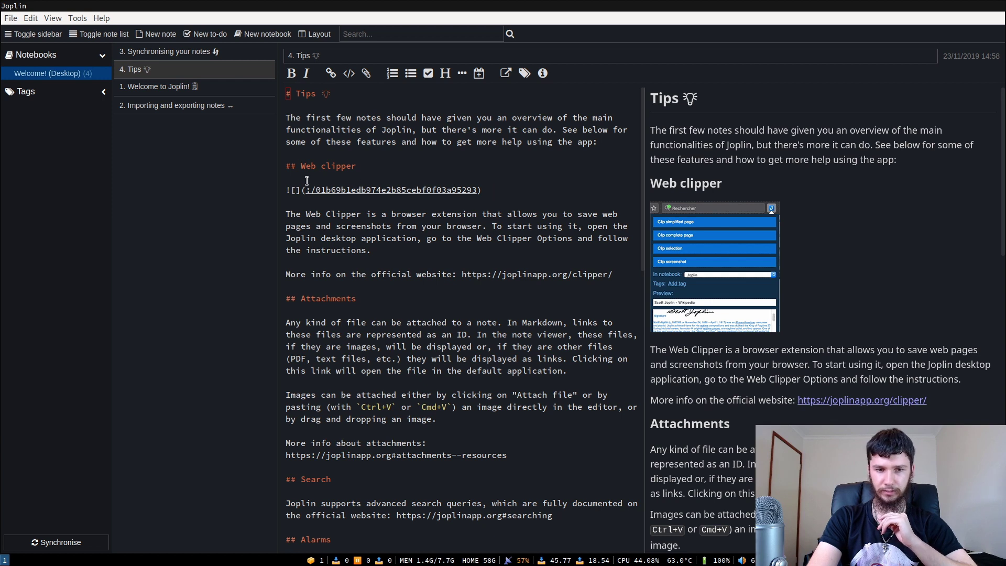
drag(304, 190, 485, 190)
click(486, 190)
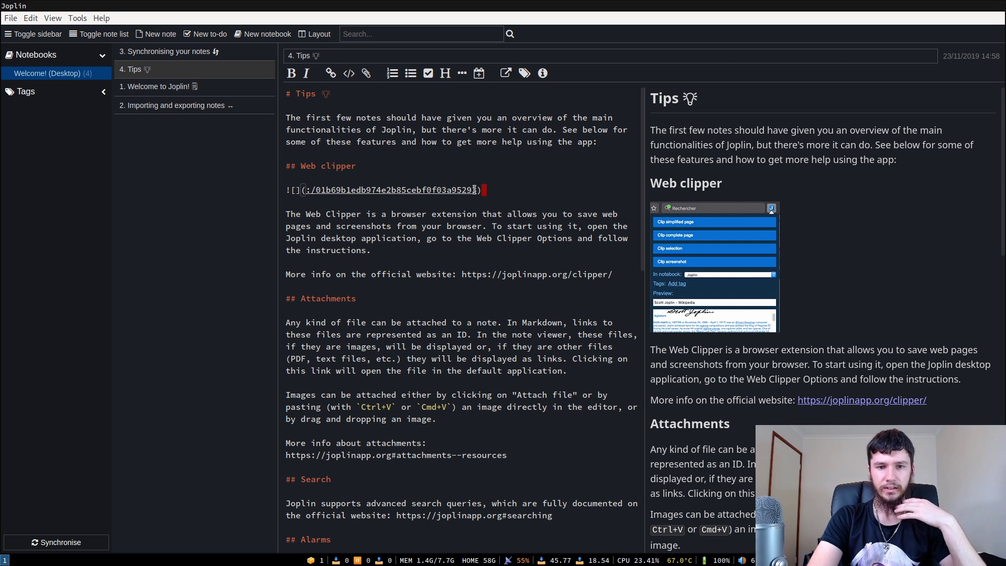
key(v)
key(i)
key(parenleft)
key(y)
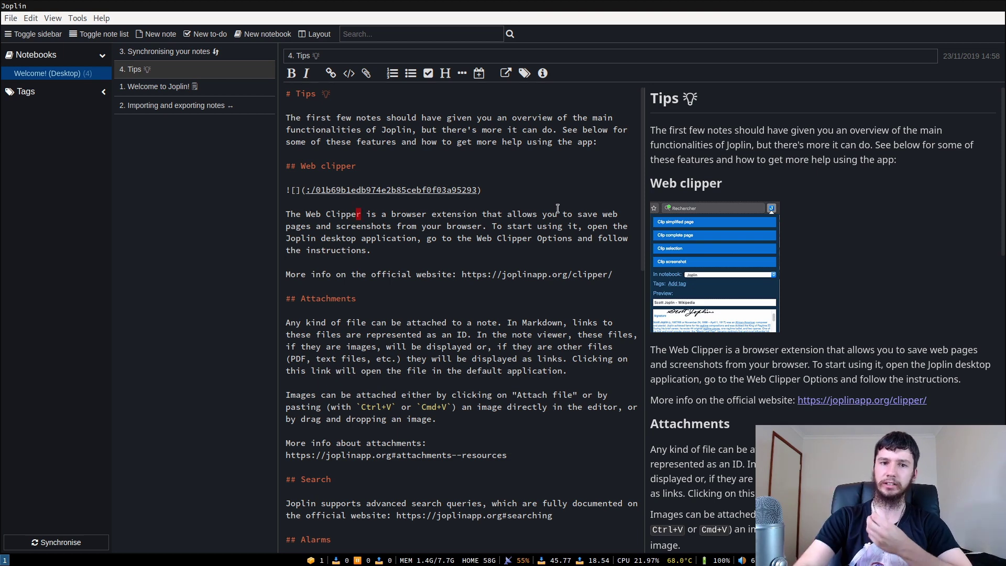
scroll(566, 293, down, 4)
scroll(566, 294, down, 6)
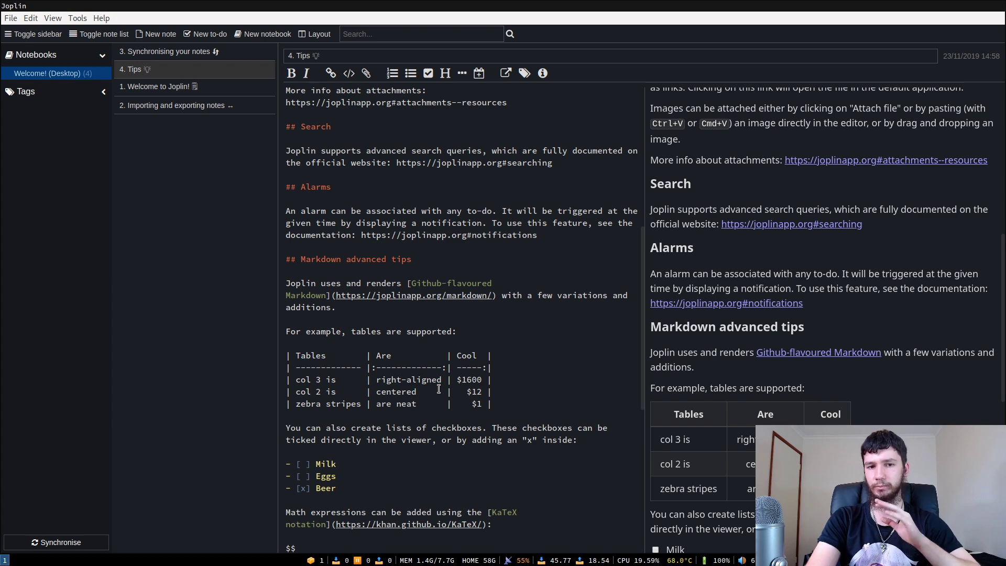
scroll(439, 390, down, 3)
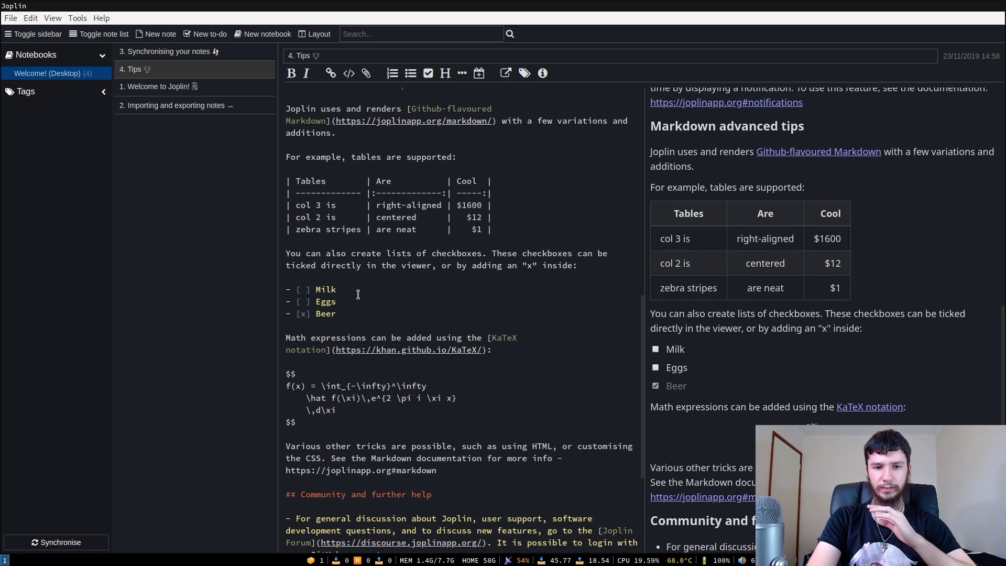
Tick the Milk and Eggs checkboxes in the rendered Tips note and clear both again.
drag(289, 288, 359, 318)
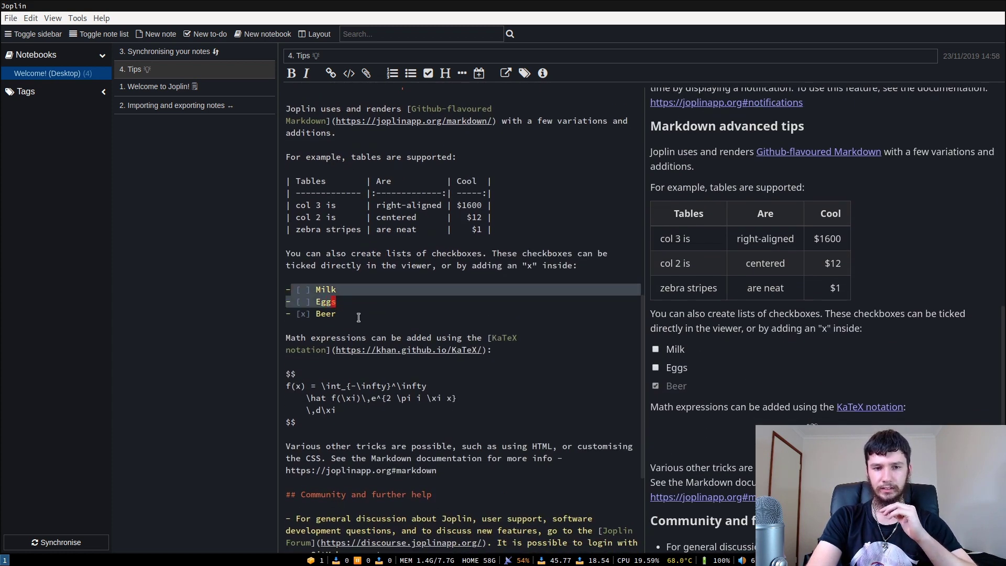
click(359, 317)
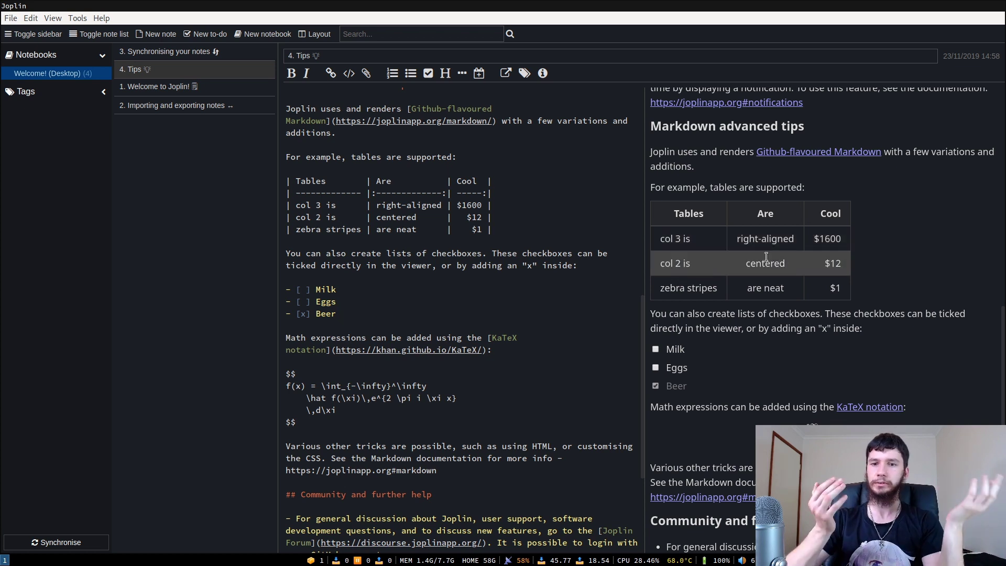
click(655, 349)
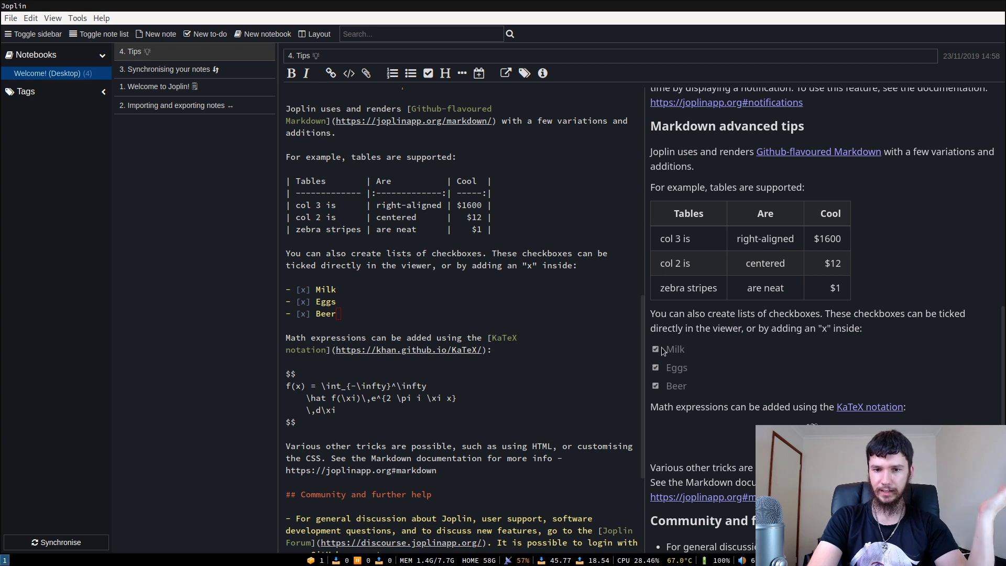
click(656, 349)
click(656, 368)
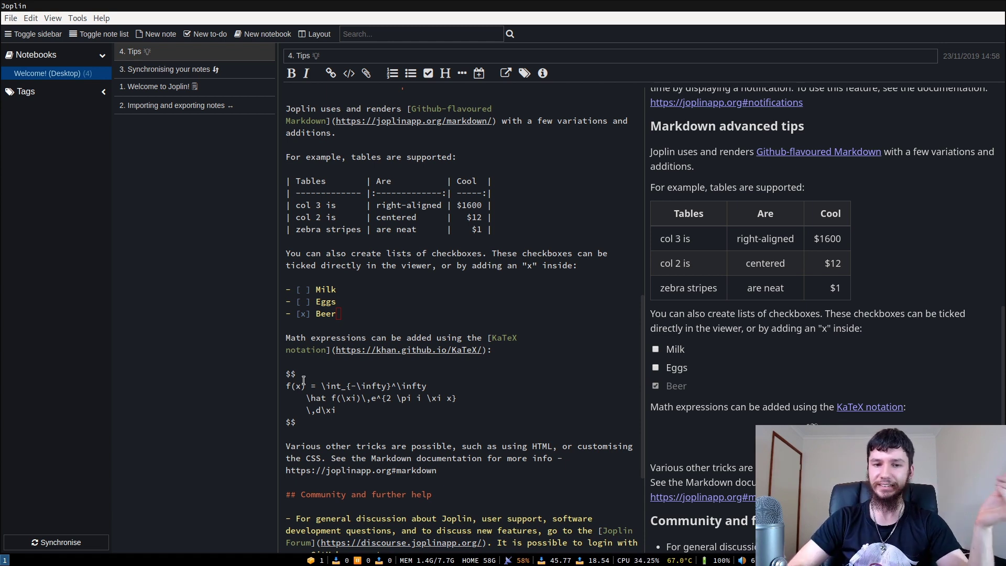
Examine the KaTeX math expression in the Tips note and its rendering, and open the "Importing and exporting notes" note.
click(310, 426)
drag(310, 426, 277, 373)
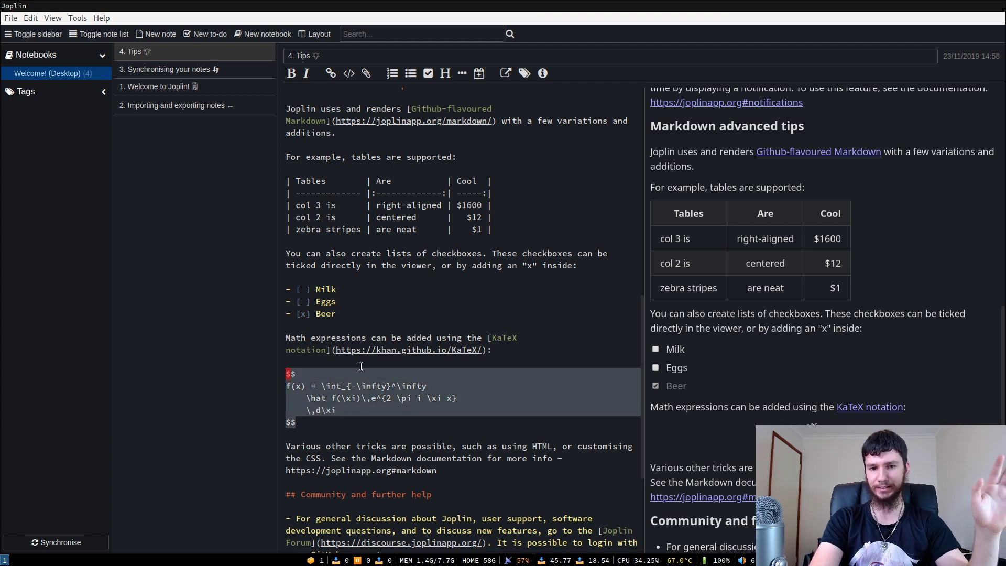
click(314, 361)
scroll(401, 335, down, 4)
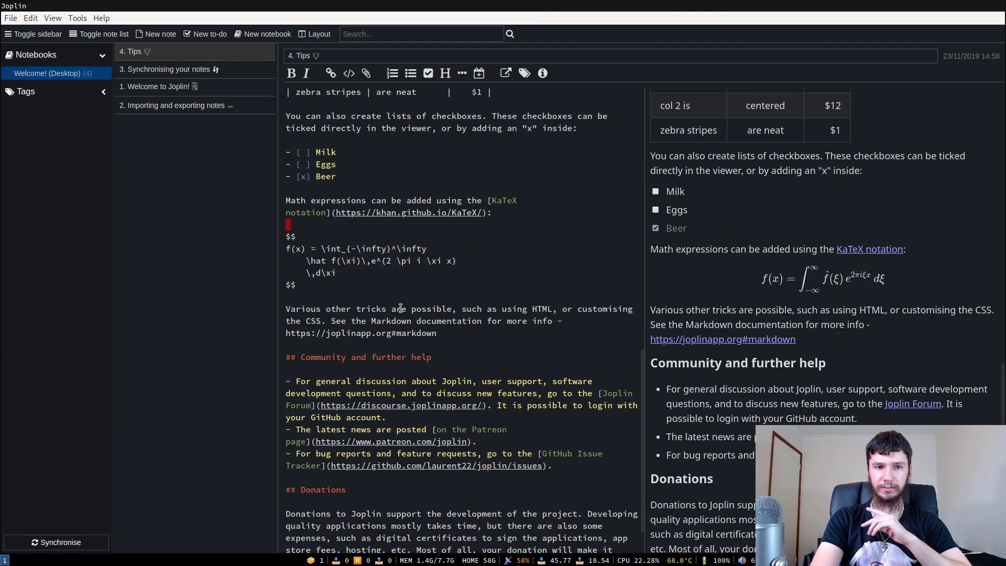
click(210, 108)
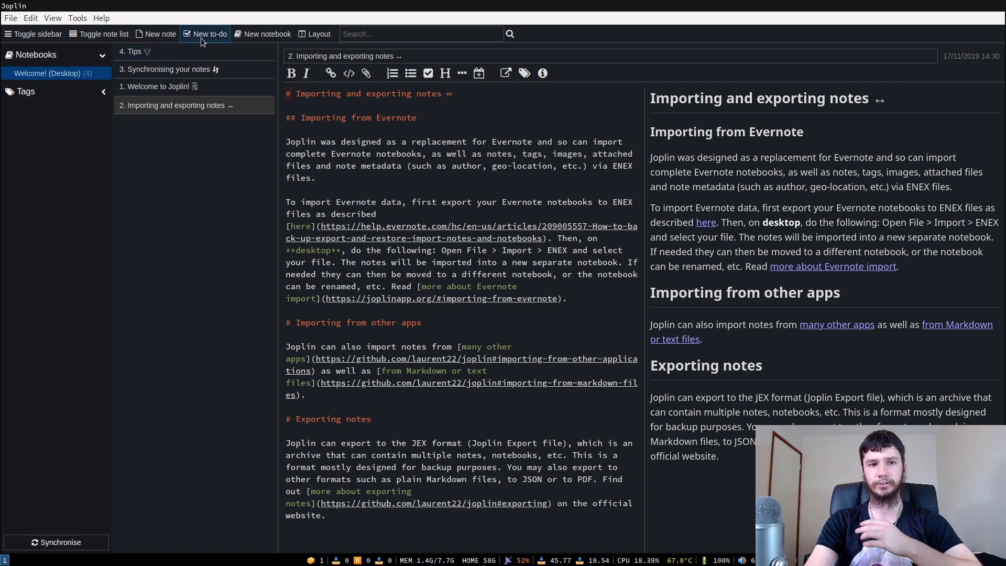
Create a new notebook titled "YouTube".
click(272, 36)
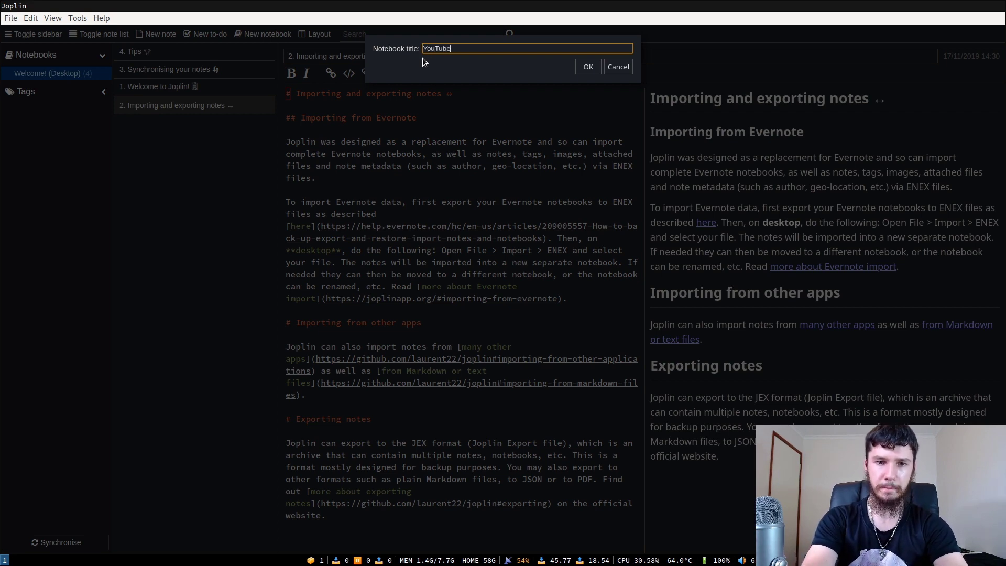
click(588, 66)
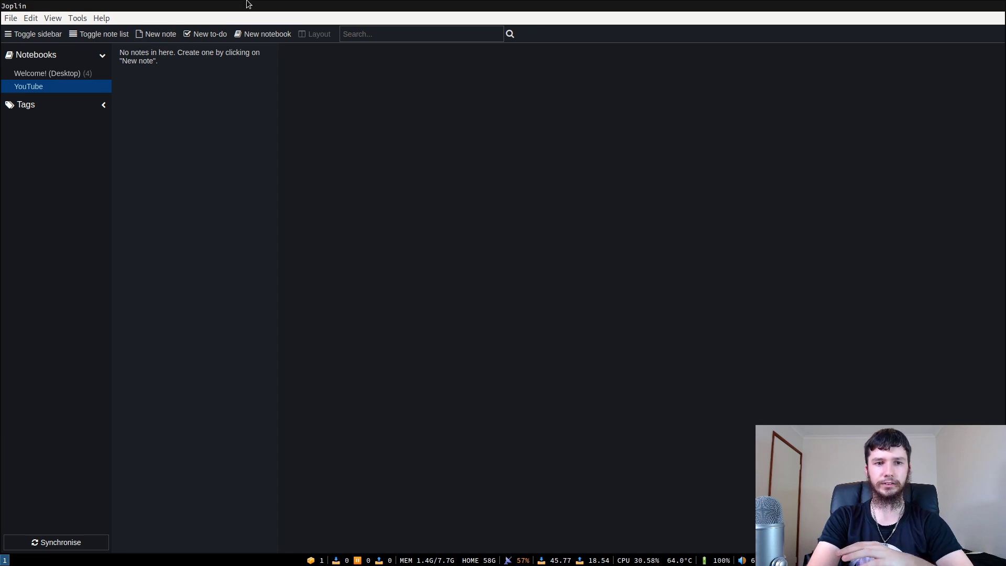
Create a note titled "New Note" in the YouTube notebook.
click(153, 39)
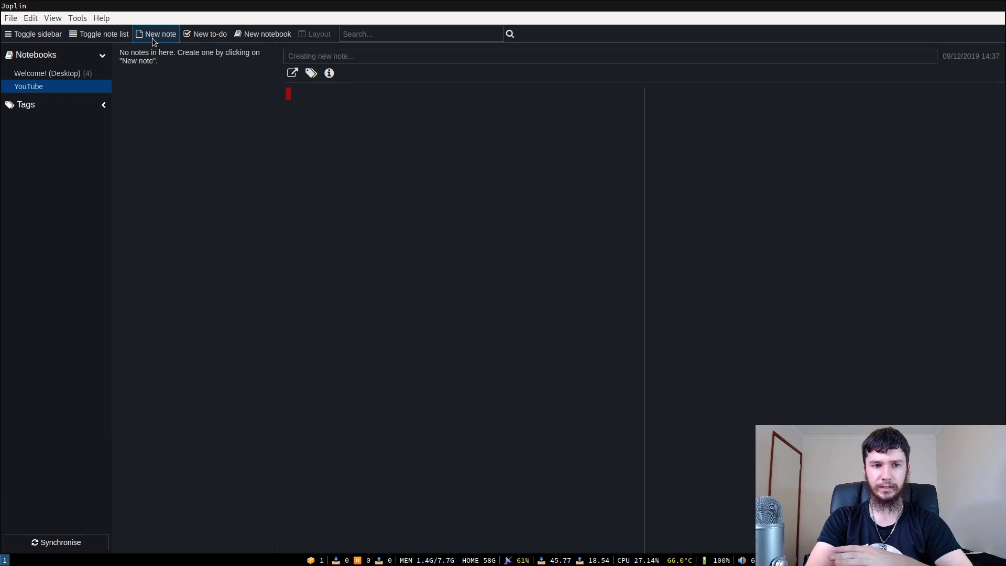
click(339, 57)
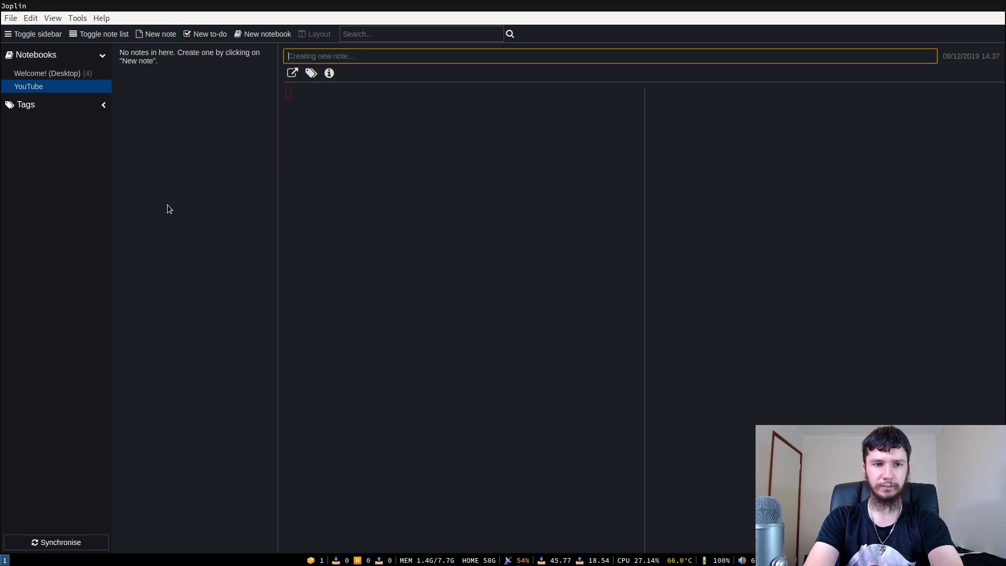
text(Ne)
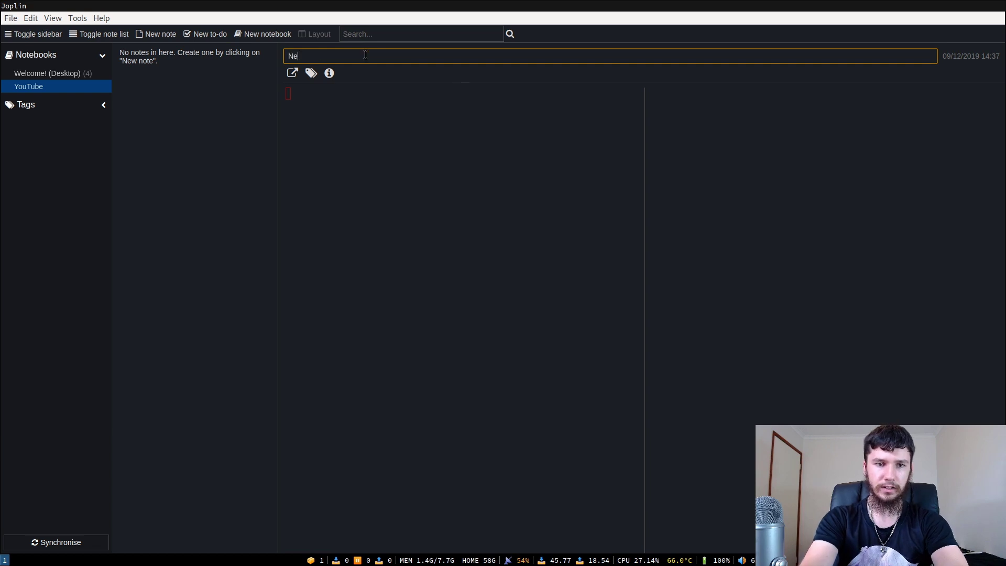
text(w Note)
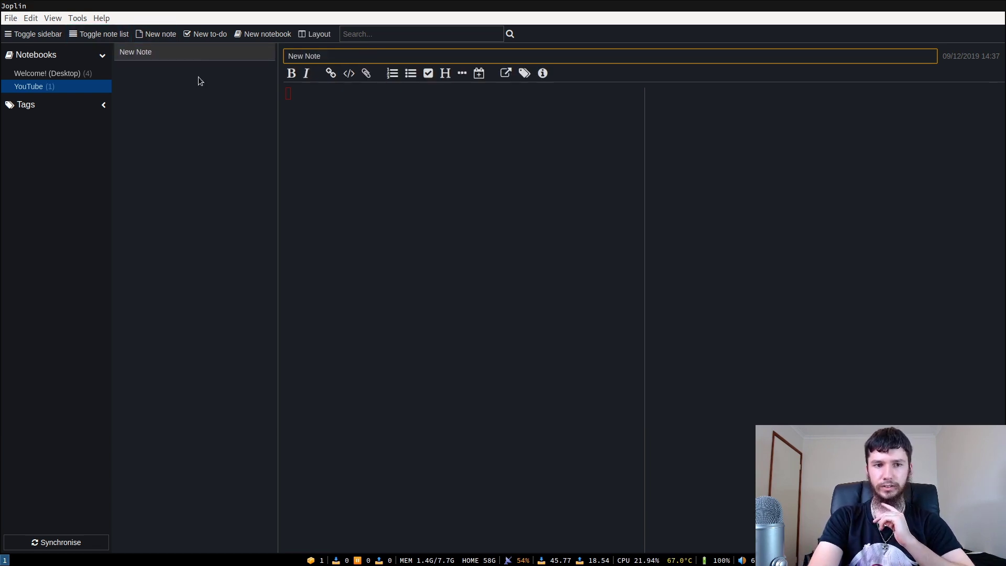
click(219, 74)
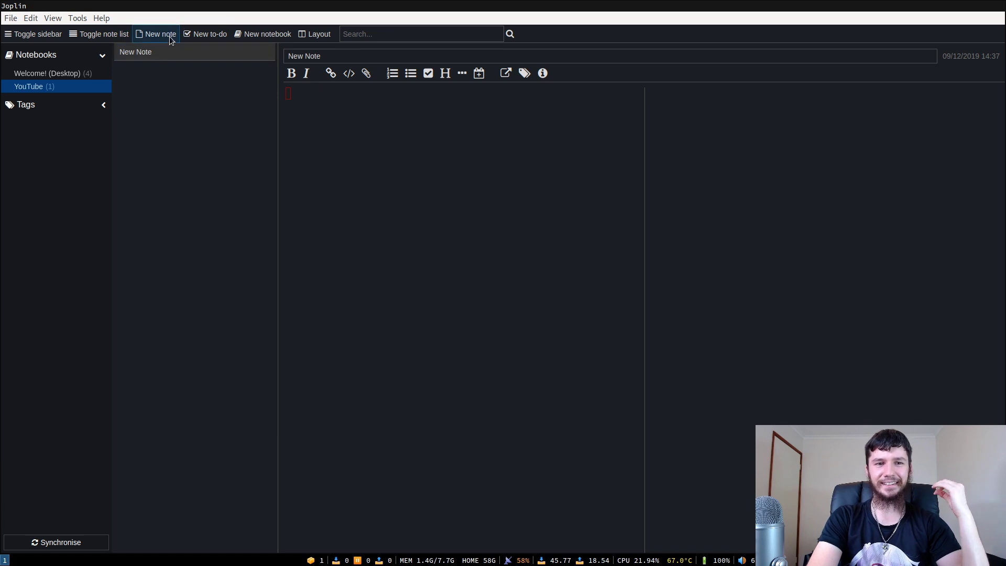
Convert "New Note" to a to-do, and mark it completed and back to uncompleted.
right_click(141, 53)
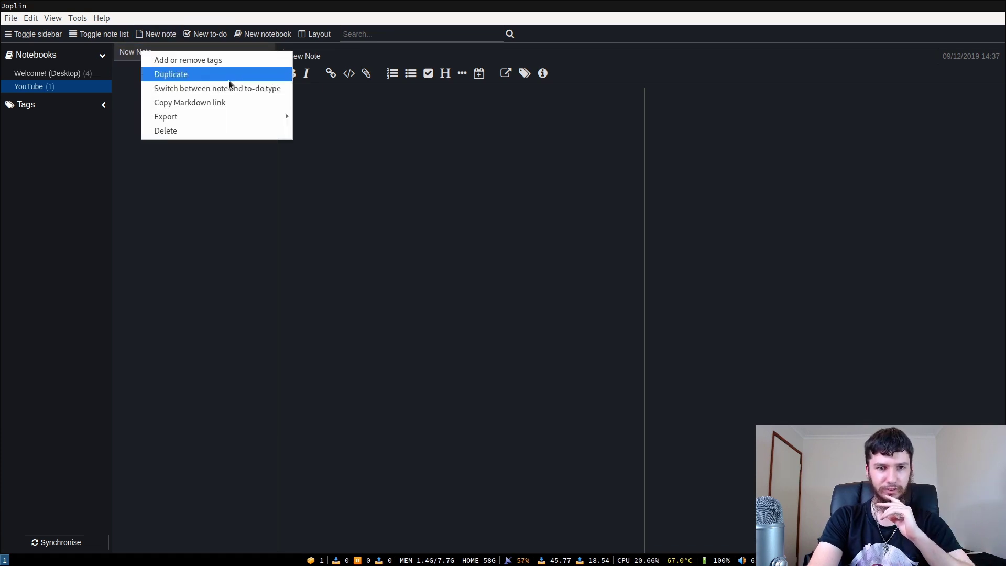
click(259, 89)
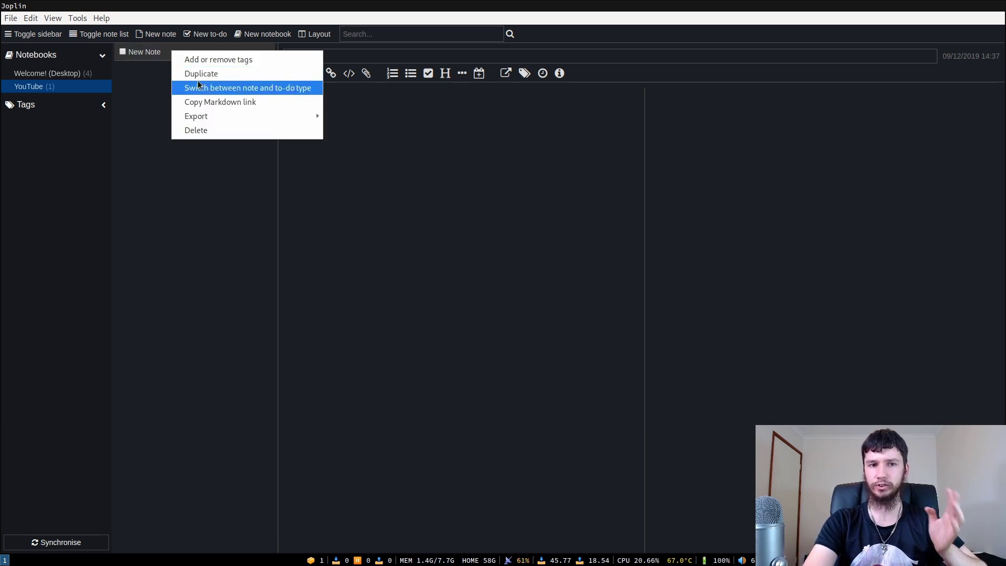
click(165, 87)
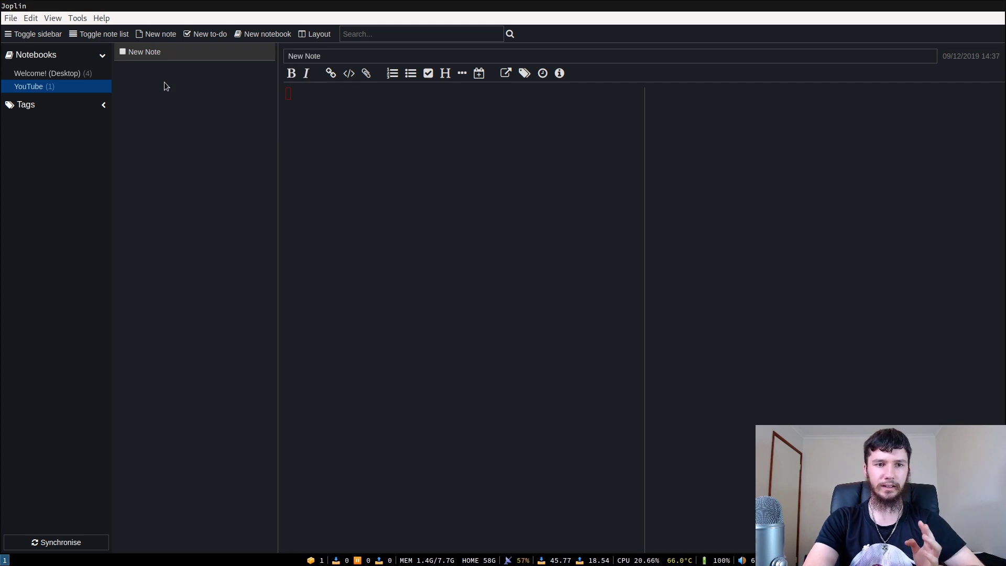
click(122, 52)
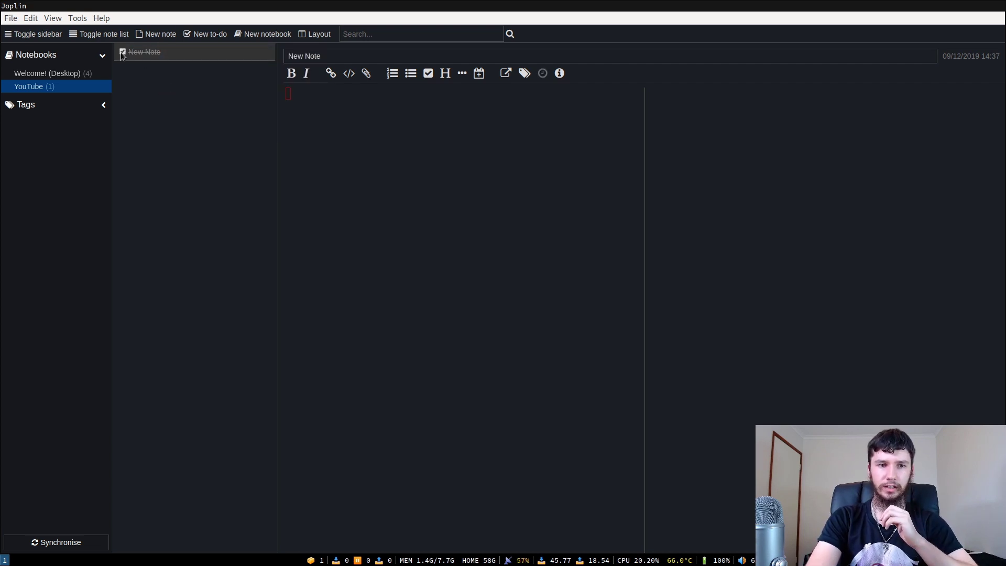
click(122, 52)
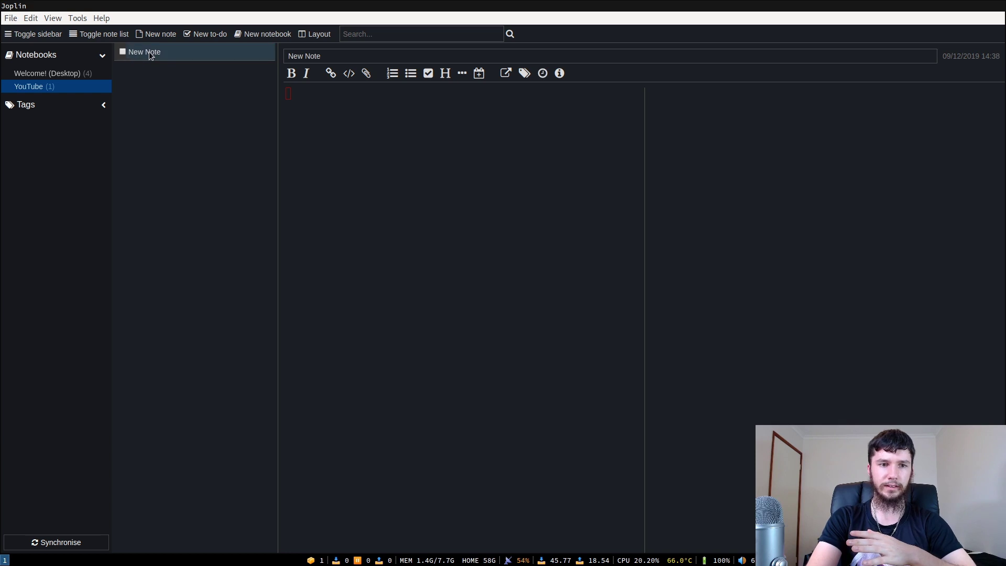
Add a new tag "A tag" to the "New Note" to-do and expand the list of tags.
right_click(149, 52)
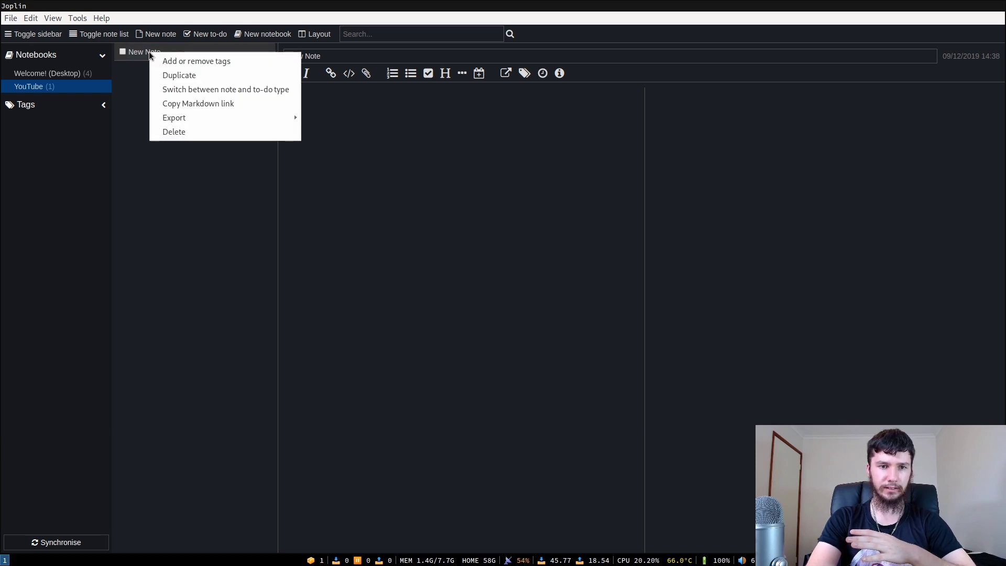
click(219, 61)
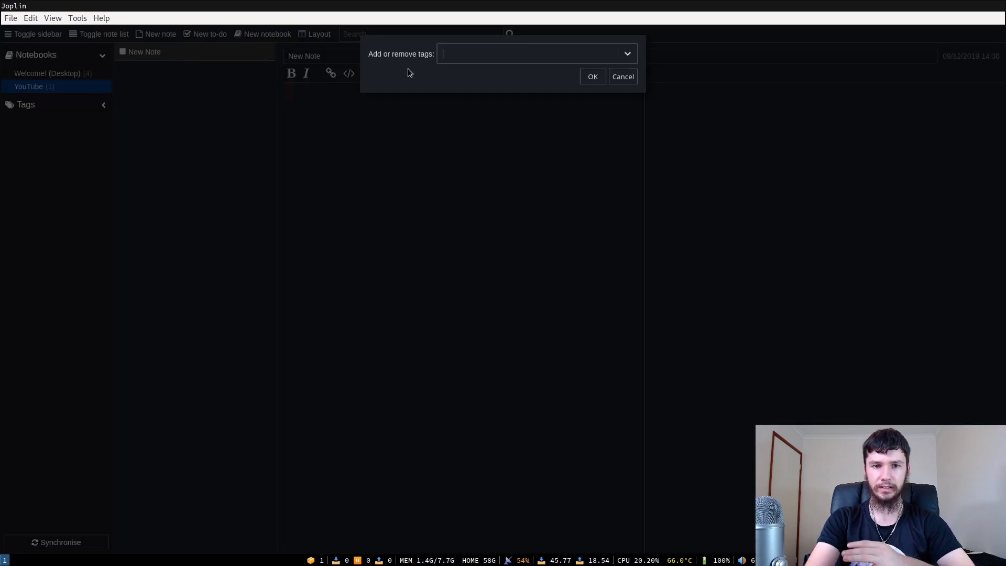
text(A tag)
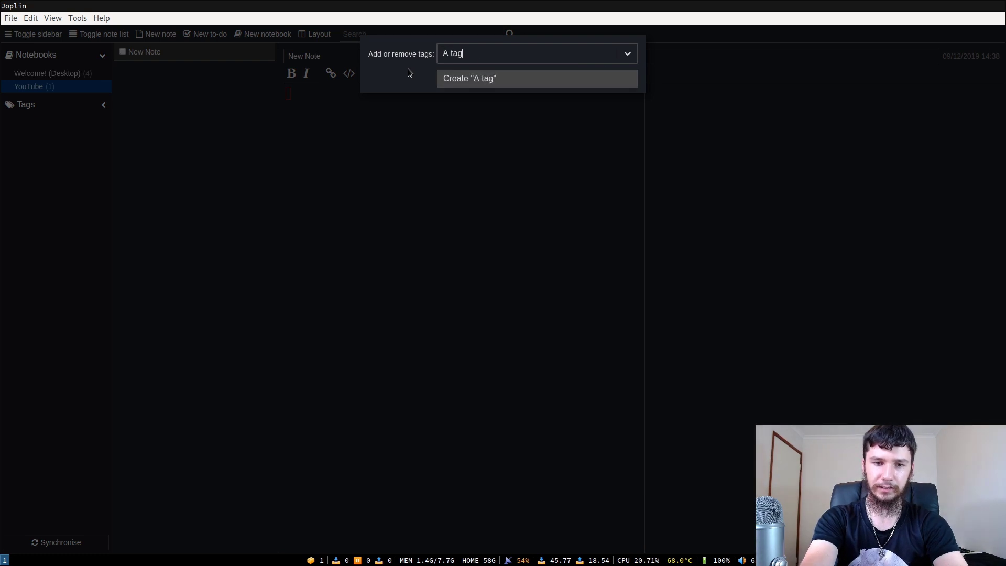
key(Return)
click(592, 77)
click(102, 104)
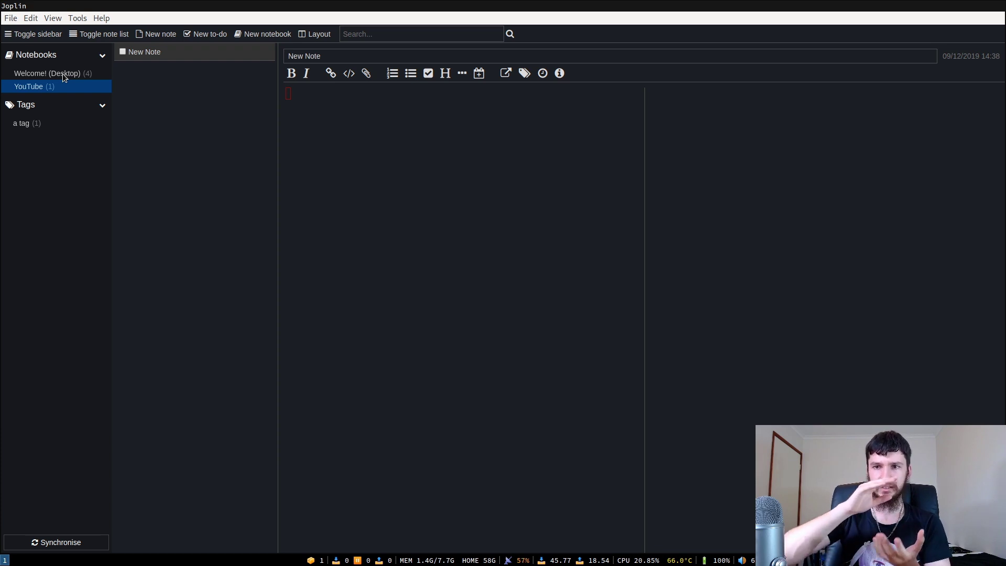
Show the notes carrying the tag "a tag" and return to the YouTube notebook.
click(27, 125)
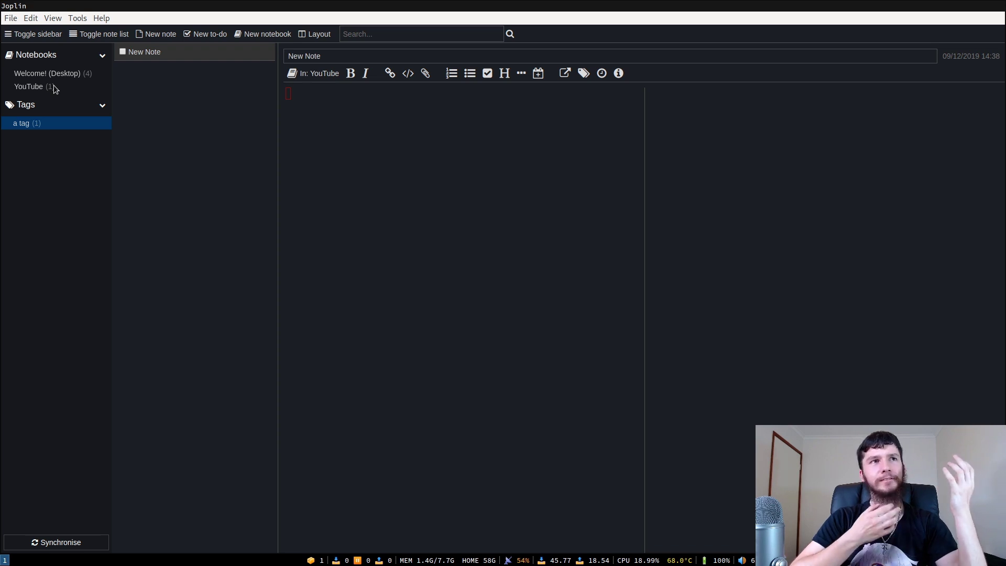
click(31, 87)
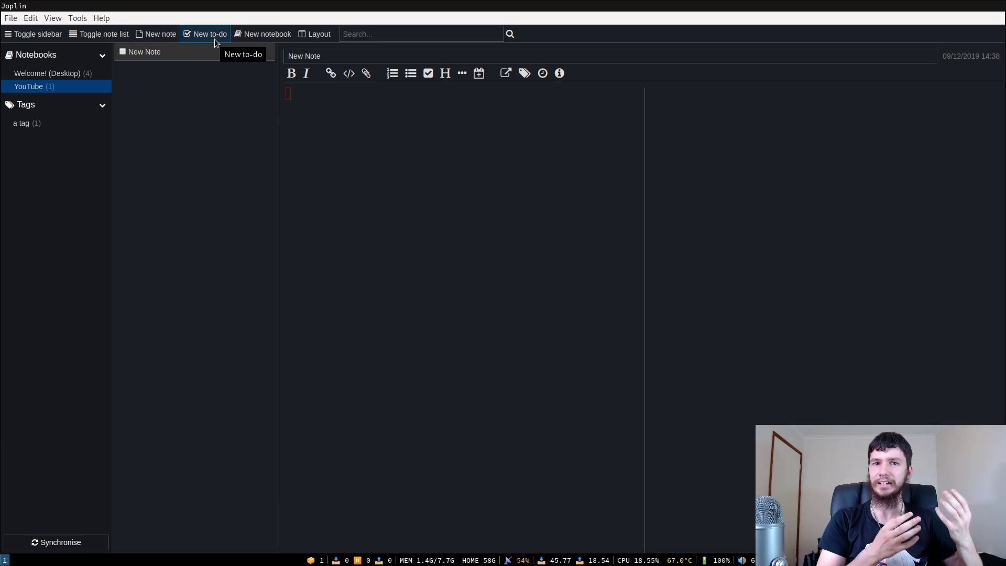
Create a notebook titled "New Notebook" and nest it under the YouTube notebook.
click(263, 36)
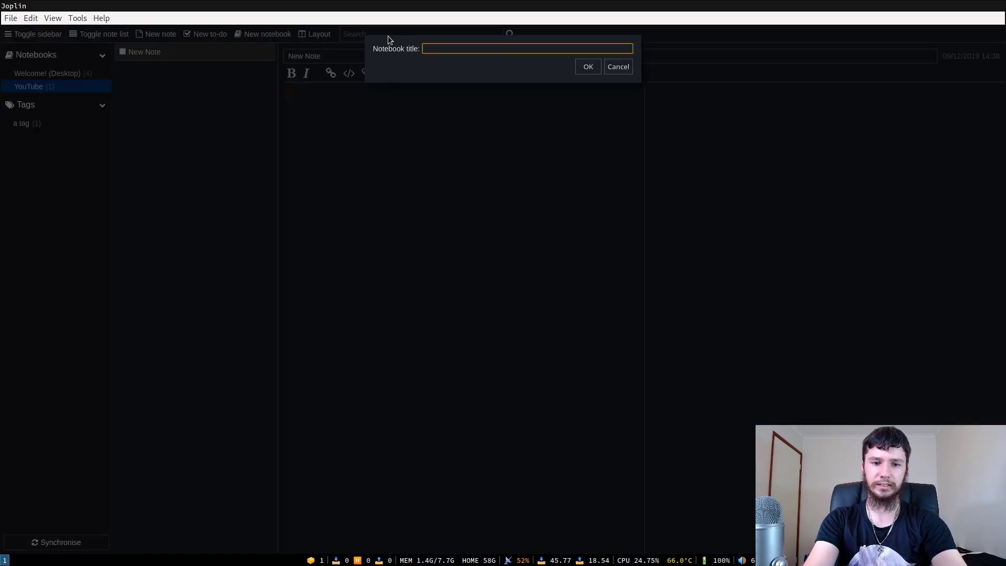
text(New Noteboo)
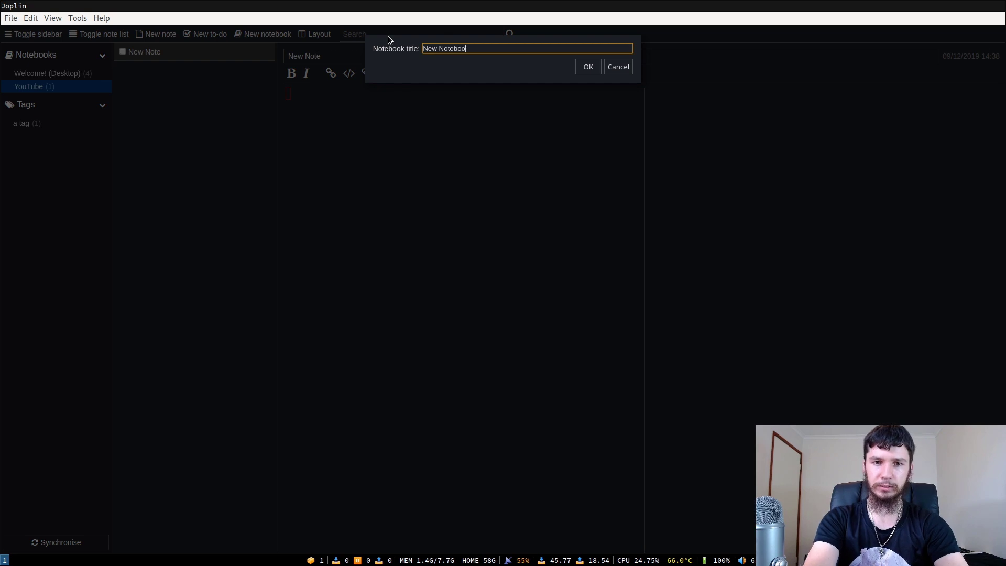
text(k)
key(Return)
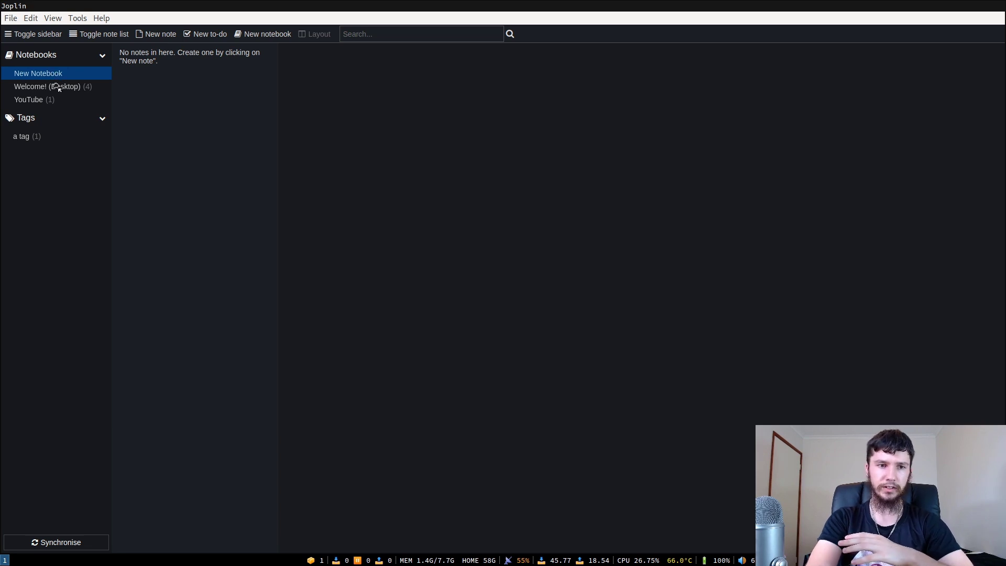
drag(43, 102, 43, 101)
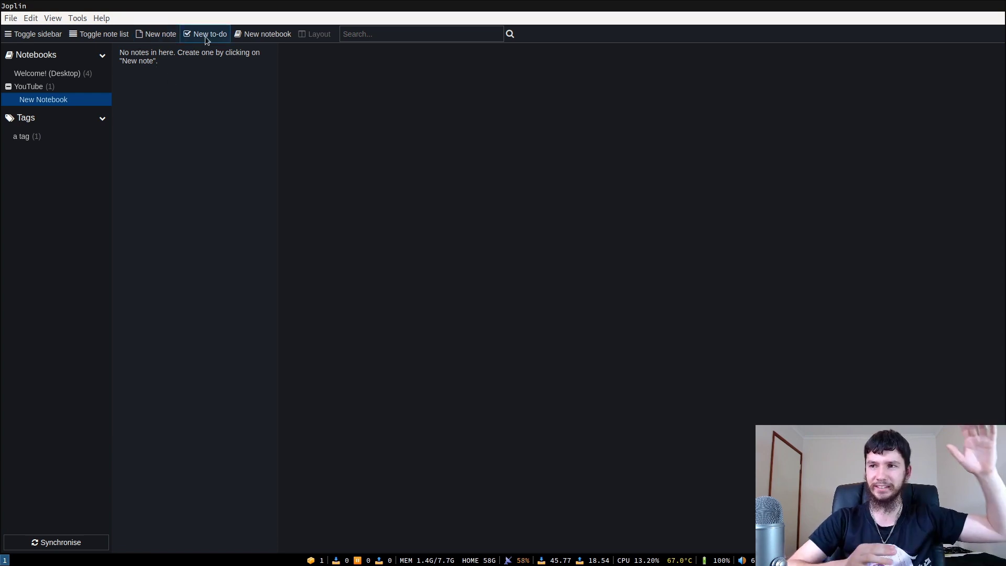
Create a notebook titled "1" and nest it inside New Notebook.
click(245, 37)
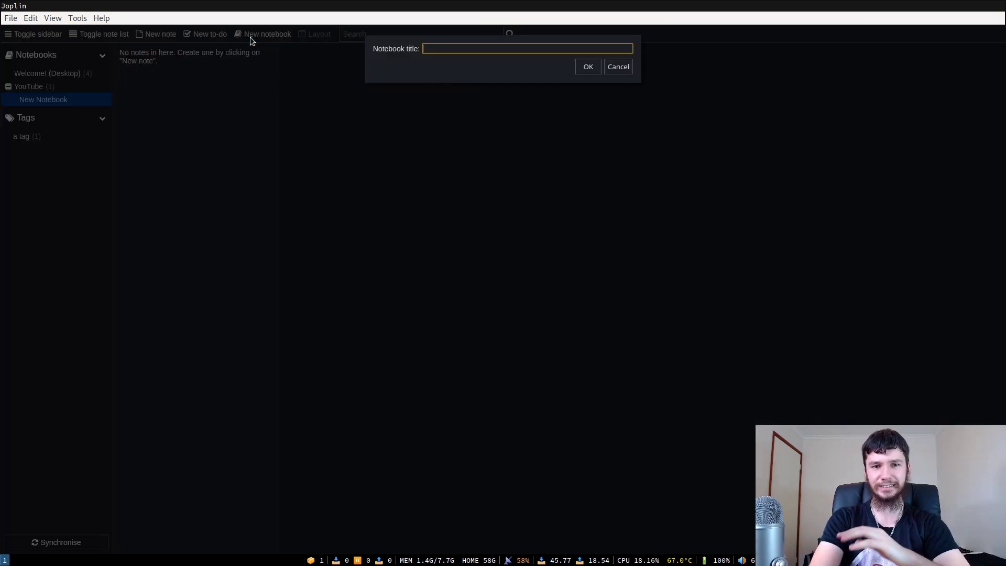
text(a)
key(BackSpace)
text(1)
key(Return)
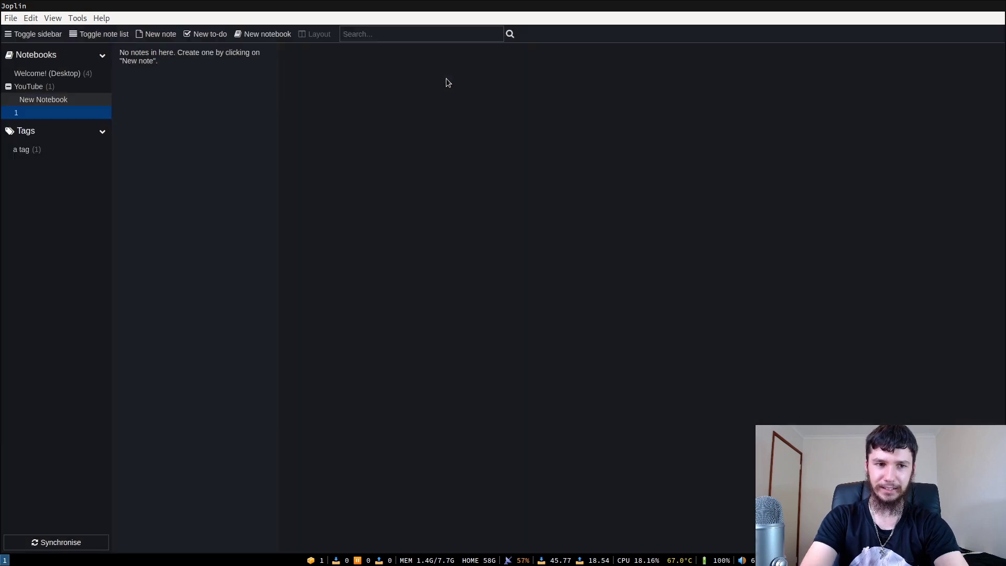
drag(21, 77, 44, 113)
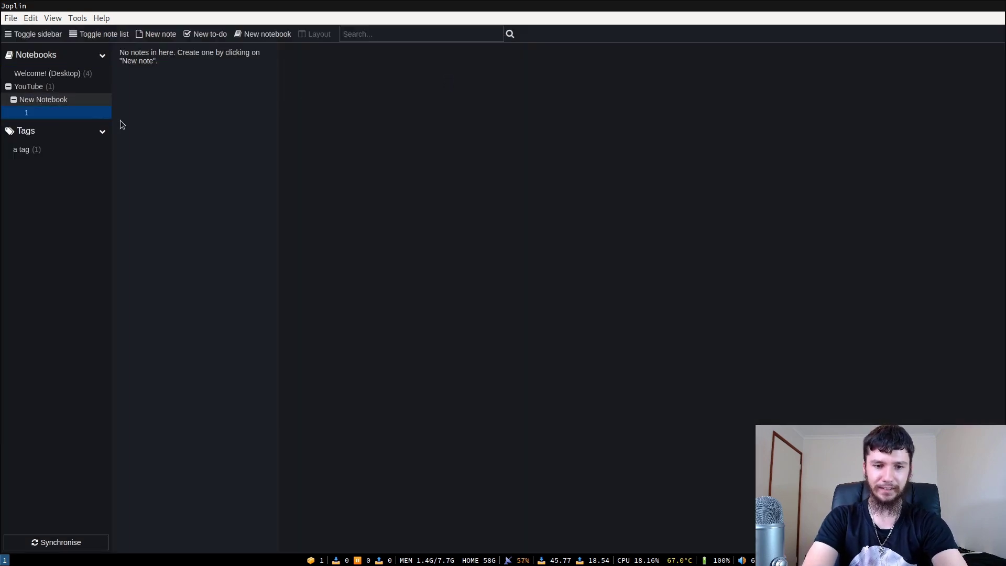
Create a notebook titled "2" and nest it inside notebook "1".
click(262, 33)
text(2)
key(Return)
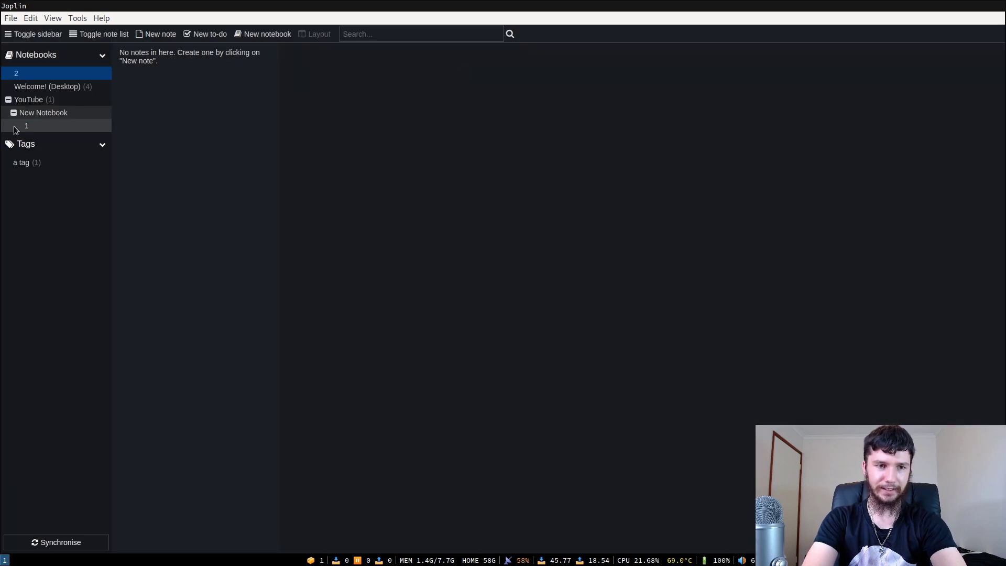
drag(26, 74, 53, 129)
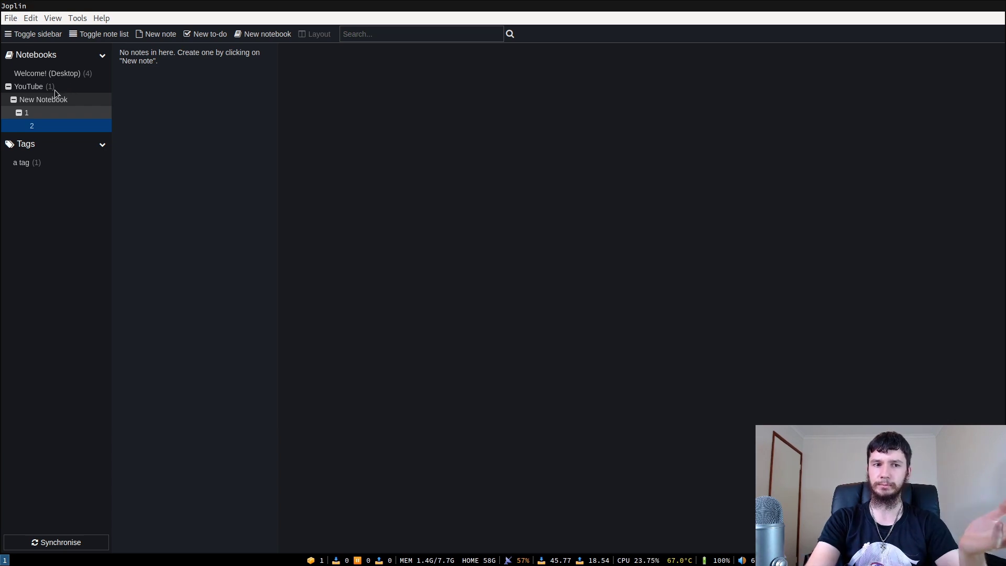
Delete New Notebook together with its nested sub-notebooks "1" and "2".
click(35, 100)
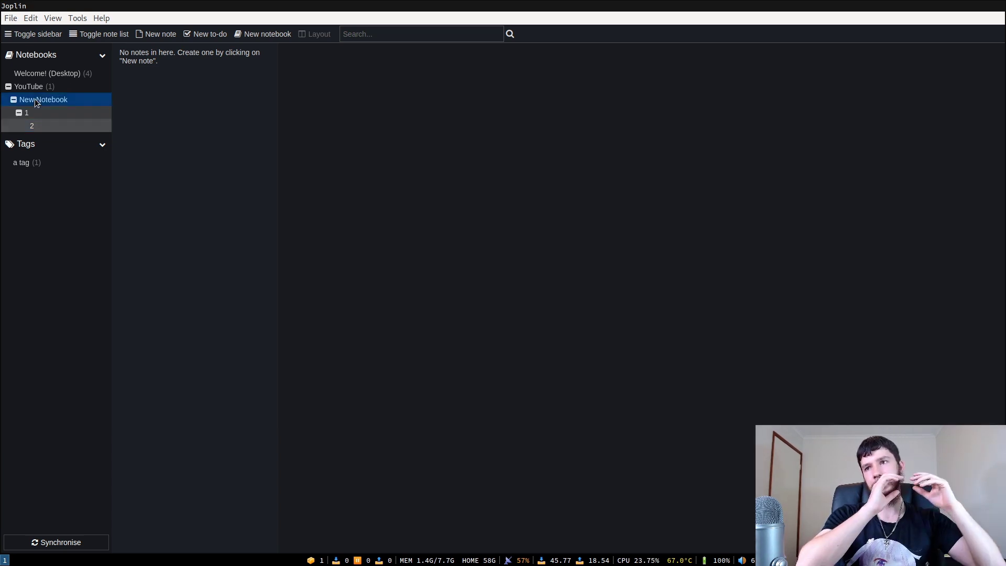
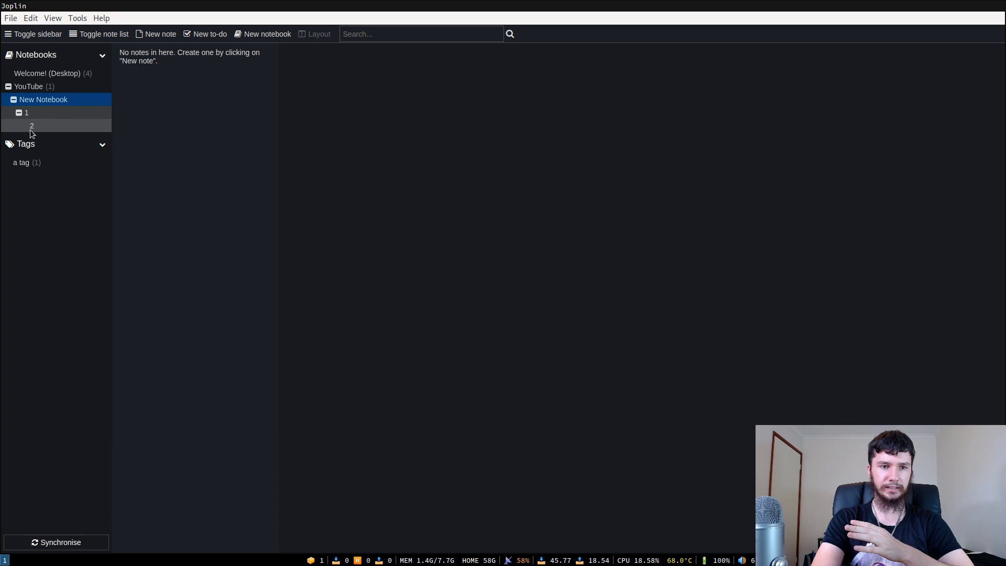
right_click(24, 105)
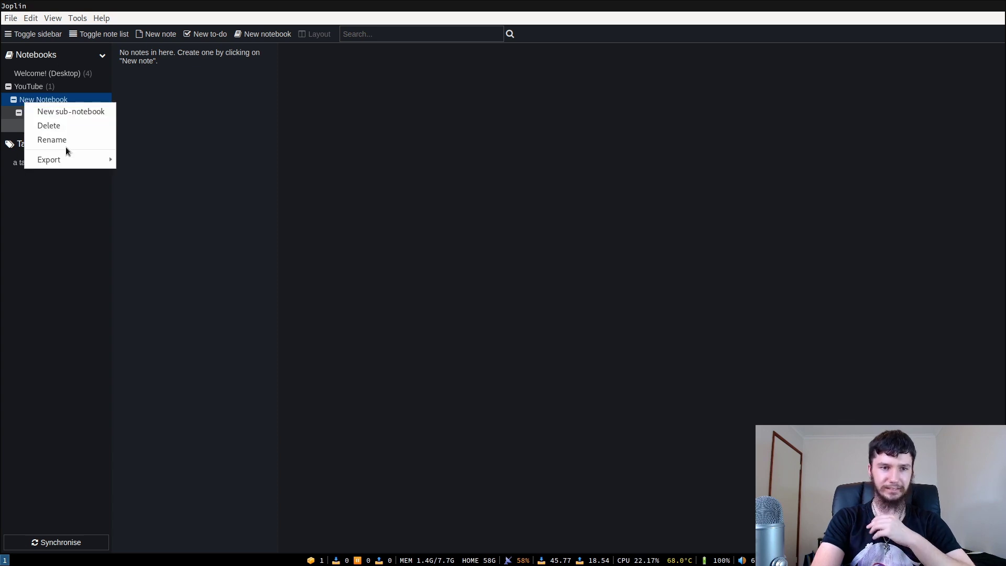
click(62, 129)
click(472, 293)
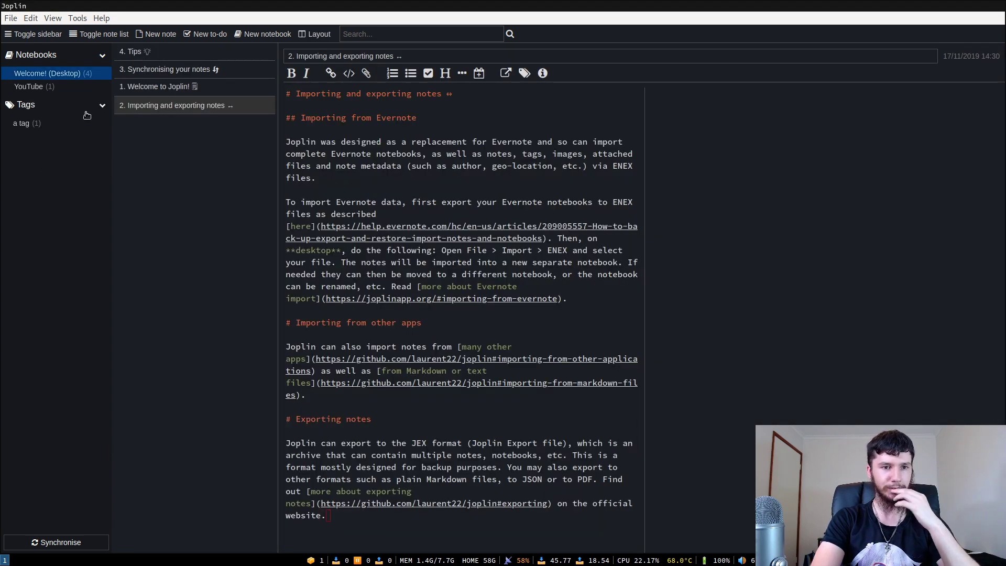
Enter the text "bbhsbdhfjabsdhkjf" in the body of "New Note" in the YouTube notebook.
click(32, 86)
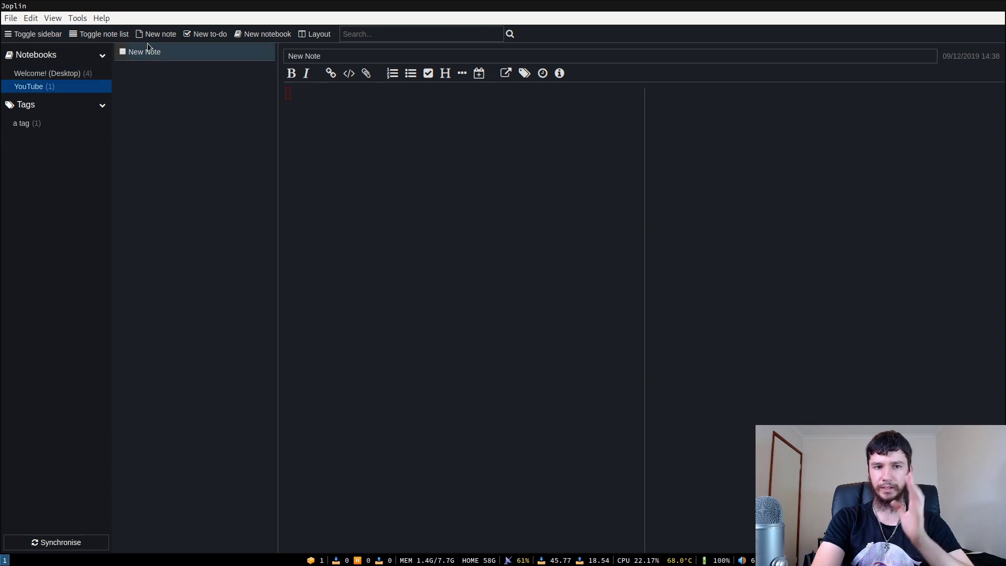
click(336, 108)
text(bbhsbdhfjabsdhkjf)
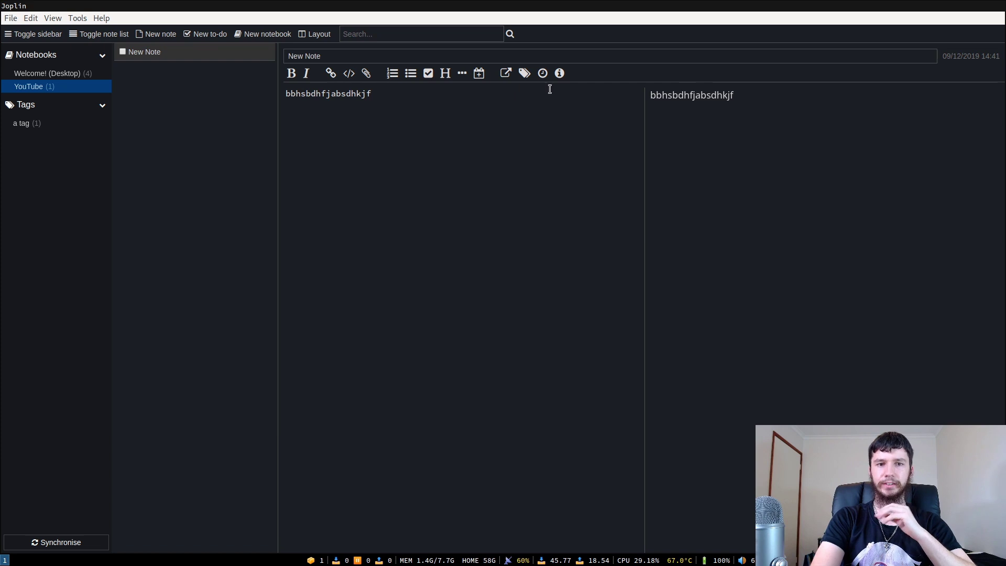
Cycle the note's layout through the editor-only view to the rendered-only view.
click(311, 33)
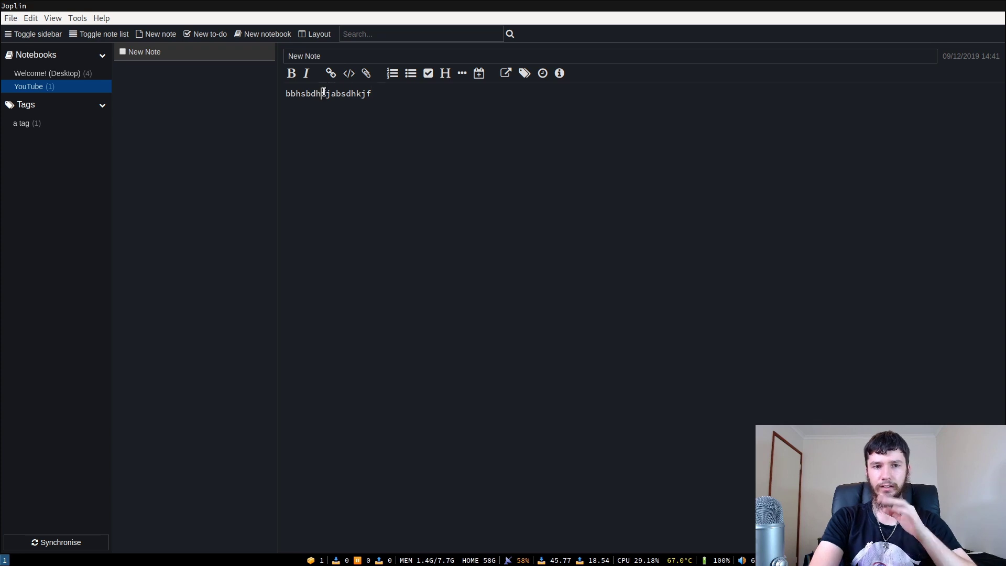
click(315, 35)
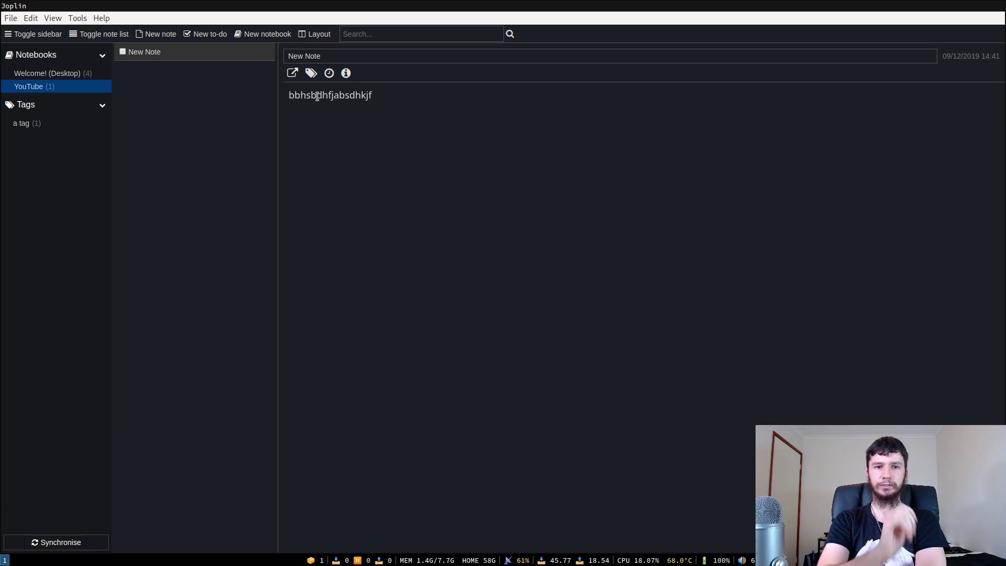
Try opening the note in an external editor, close the nvim and Firefox windows, and restore the split editor and preview layout.
click(292, 73)
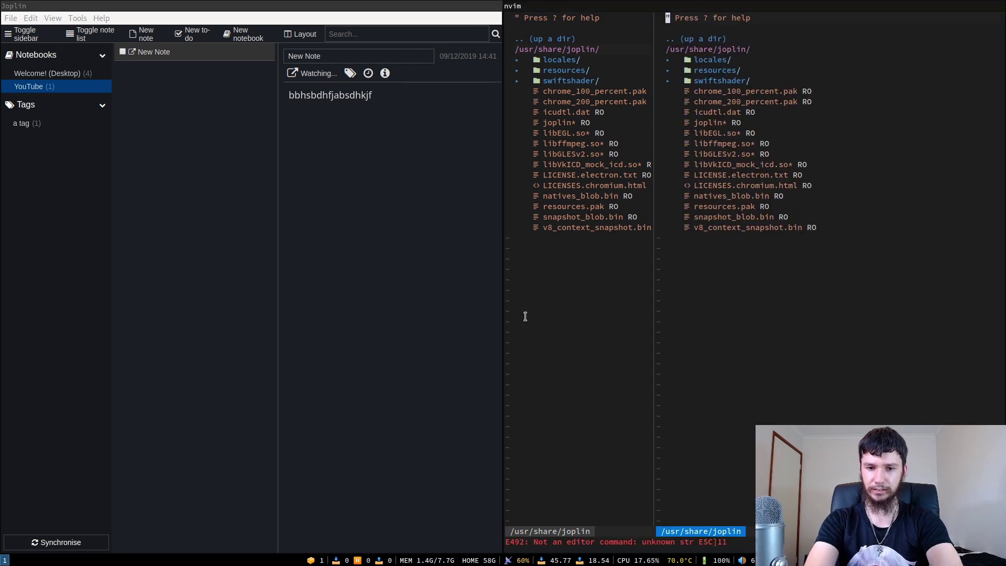
text(:q!)
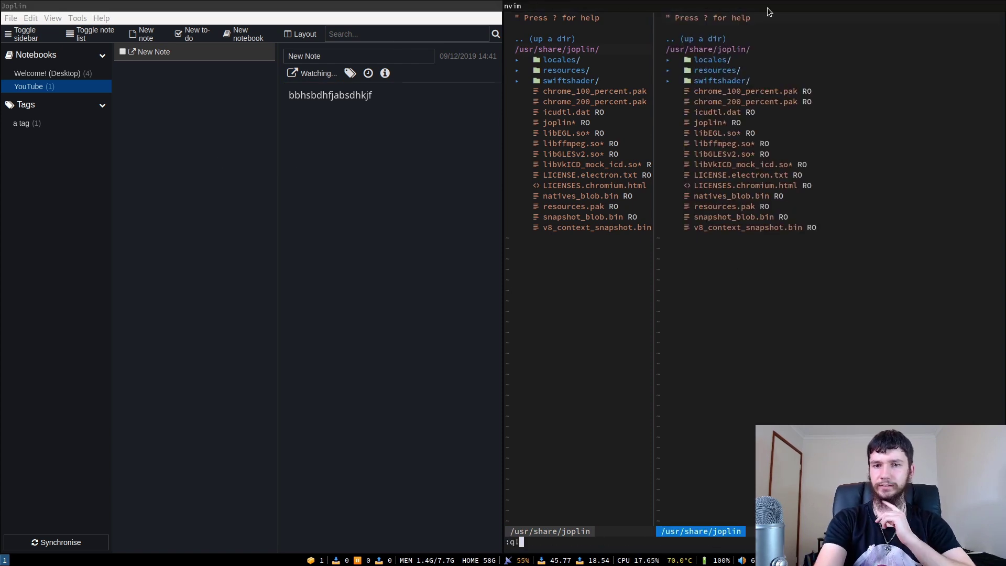
key(Return)
key(ctrl+d)
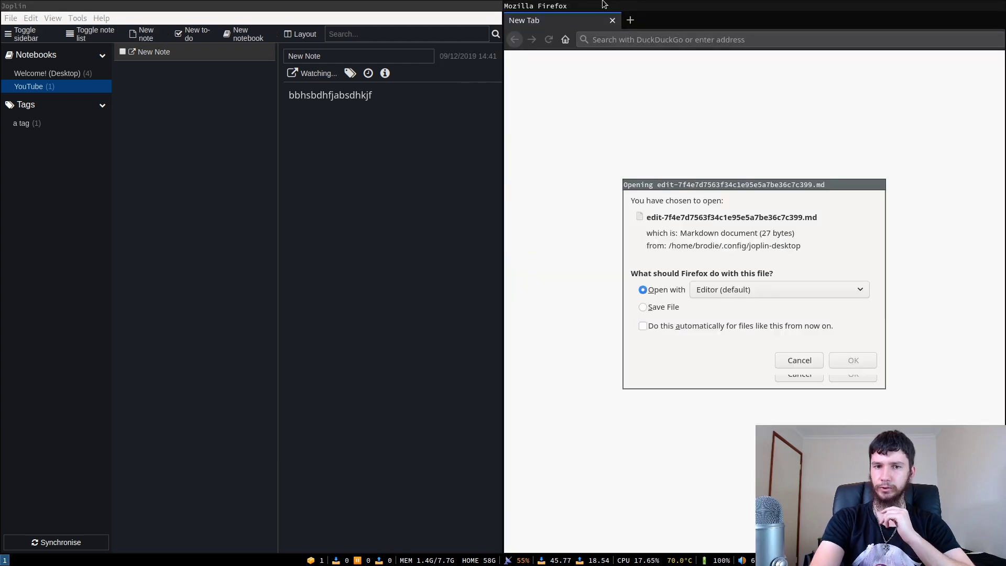
click(801, 360)
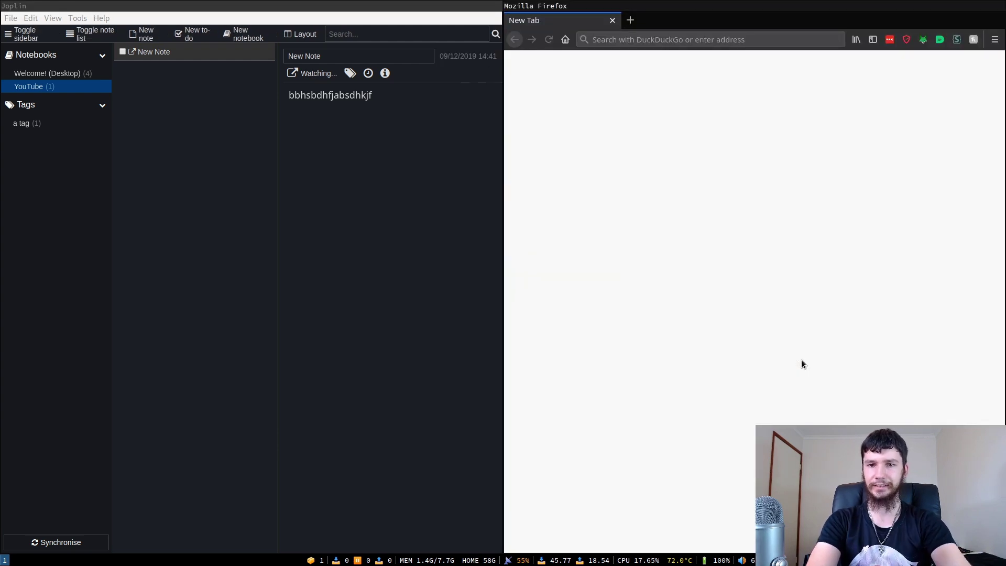
click(612, 20)
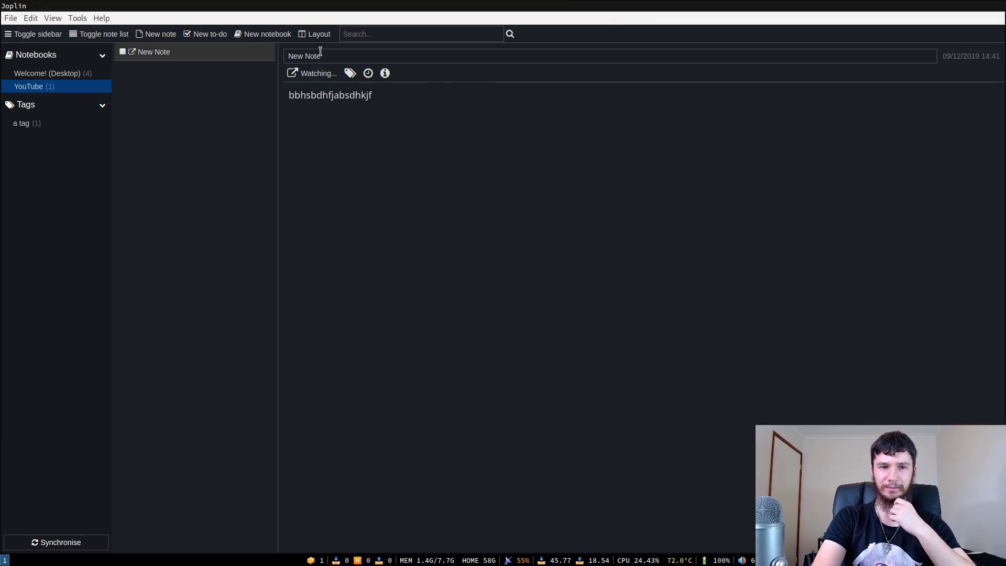
click(324, 35)
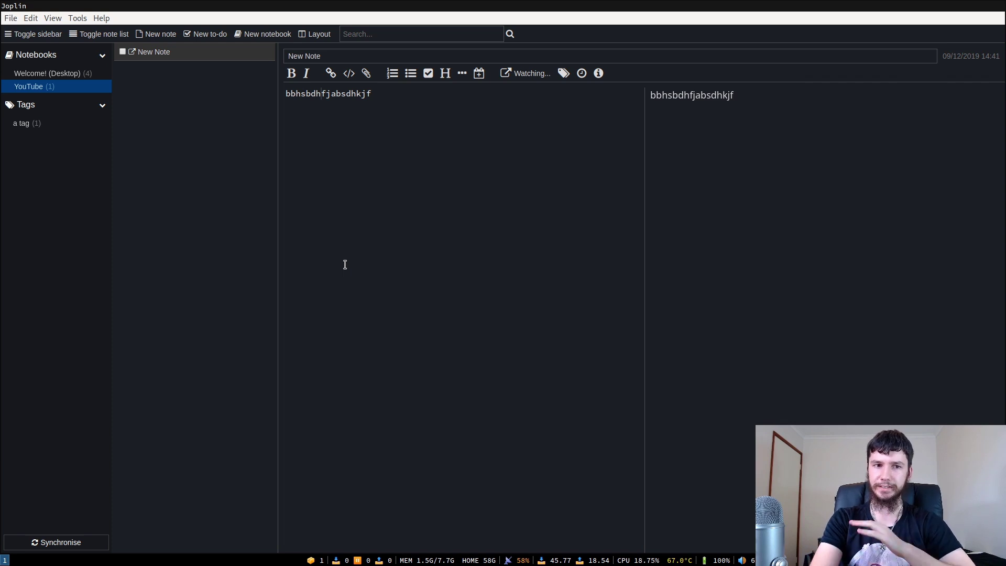
Open the general options and view the available keyboard modes without changing the selection.
click(78, 18)
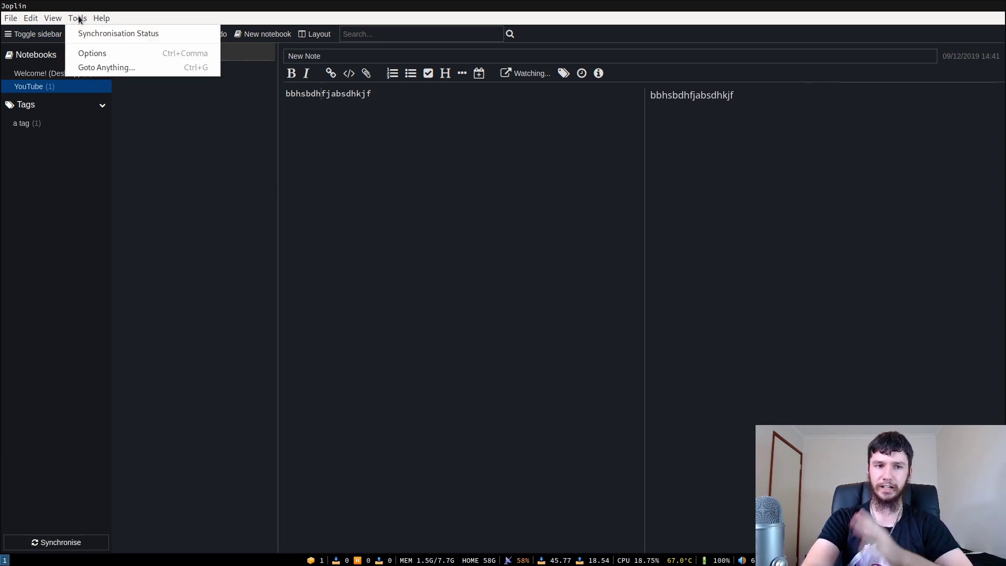
click(100, 54)
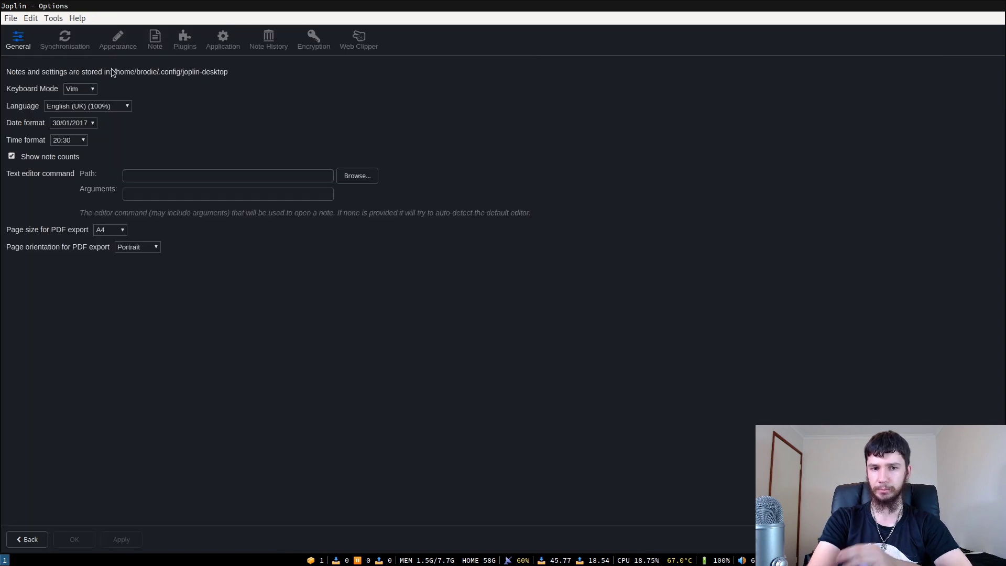
click(84, 90)
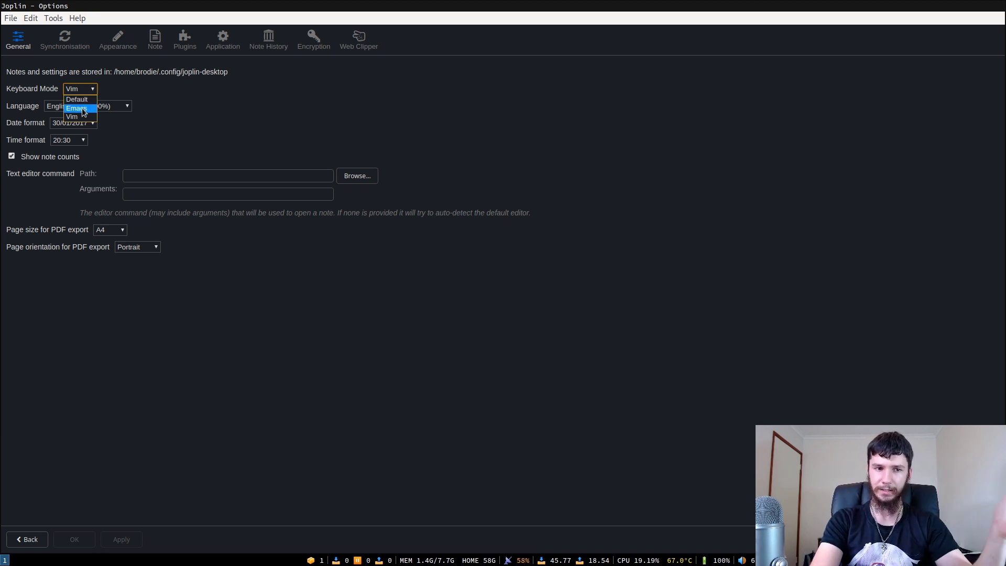
click(223, 150)
Set the text editor command path to nvim, apply it and return to the note.
click(152, 177)
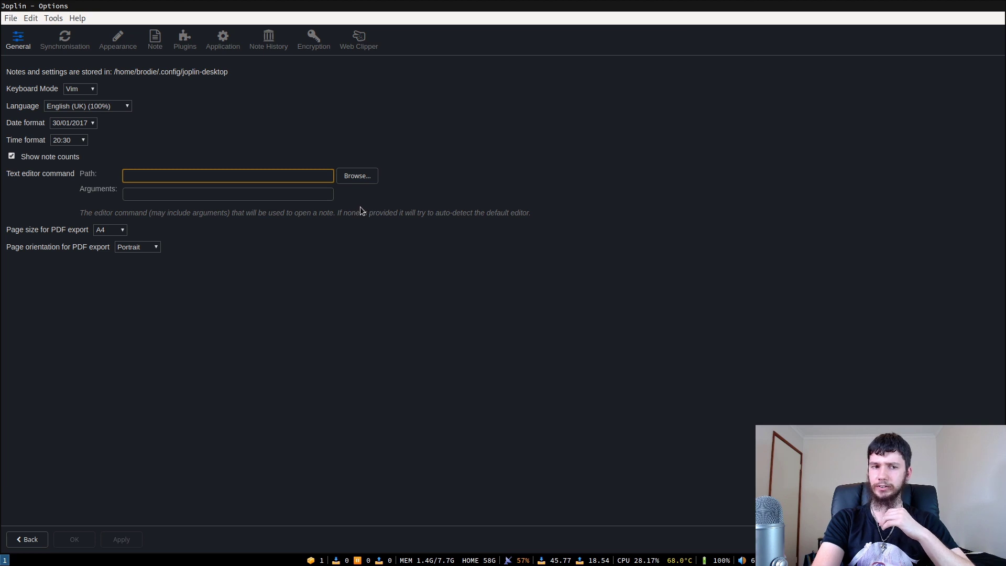
text(n)
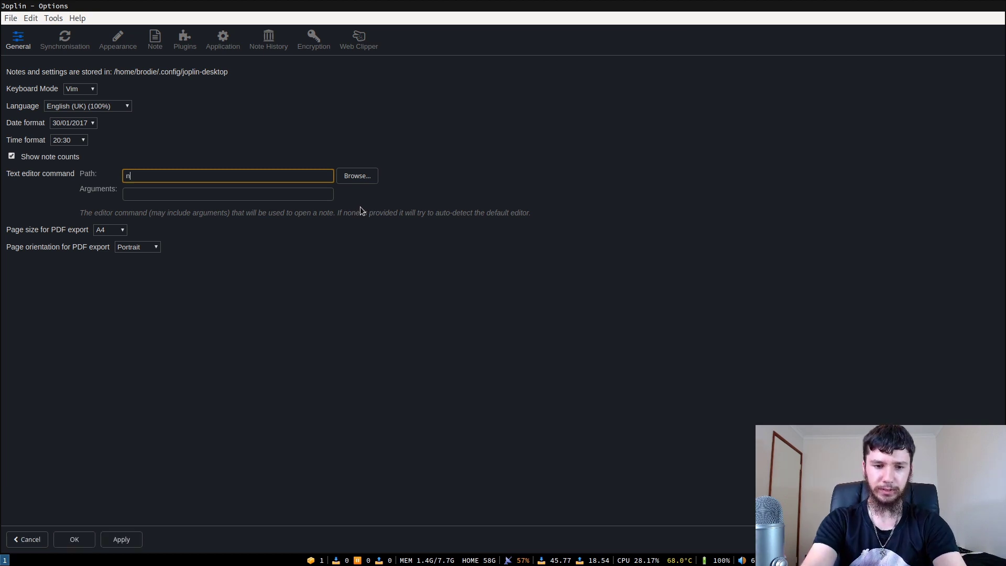
text(vim)
click(307, 202)
click(121, 539)
click(26, 539)
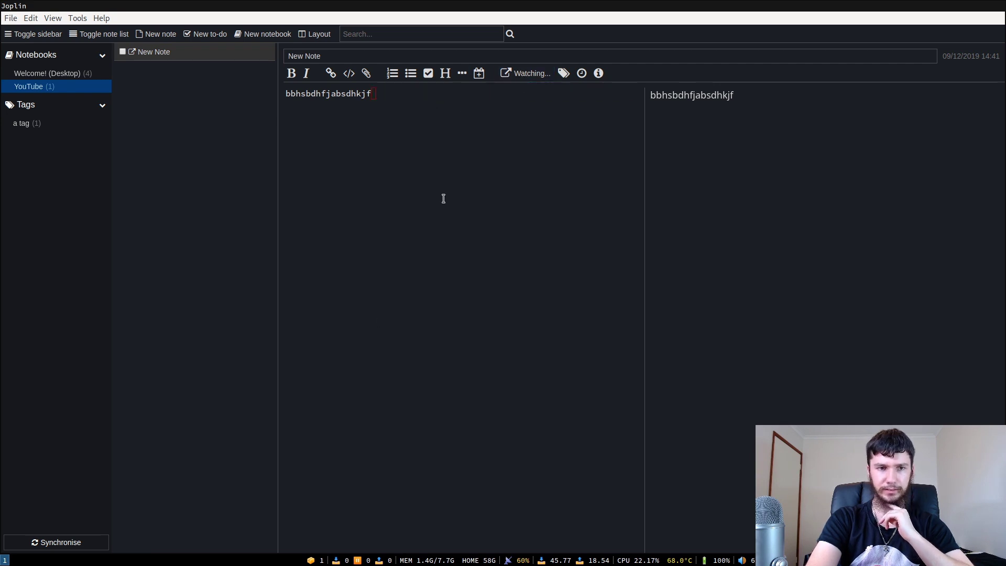
Stop the note's external editing and set the text editor command path to st in the general options.
click(526, 73)
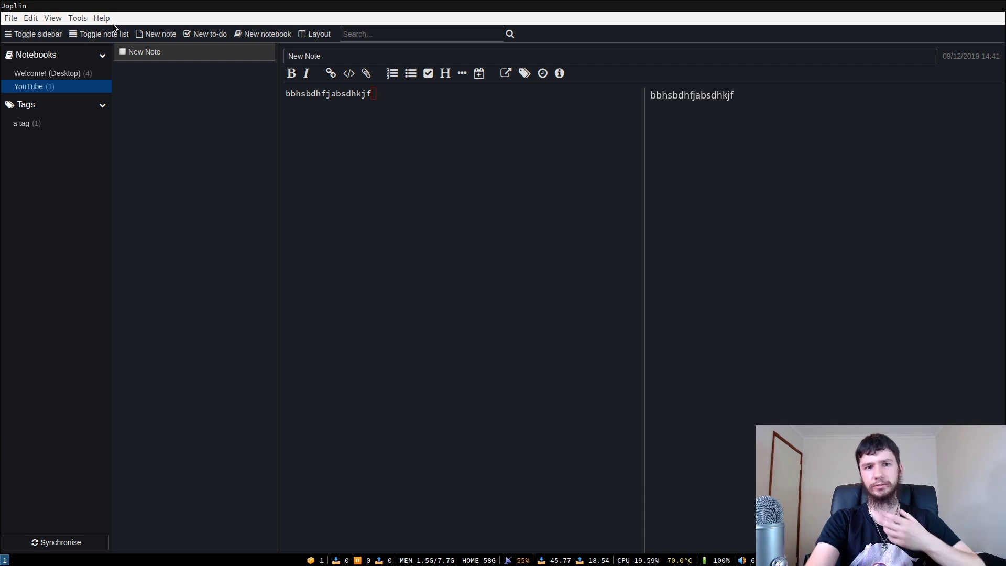
click(80, 18)
click(102, 49)
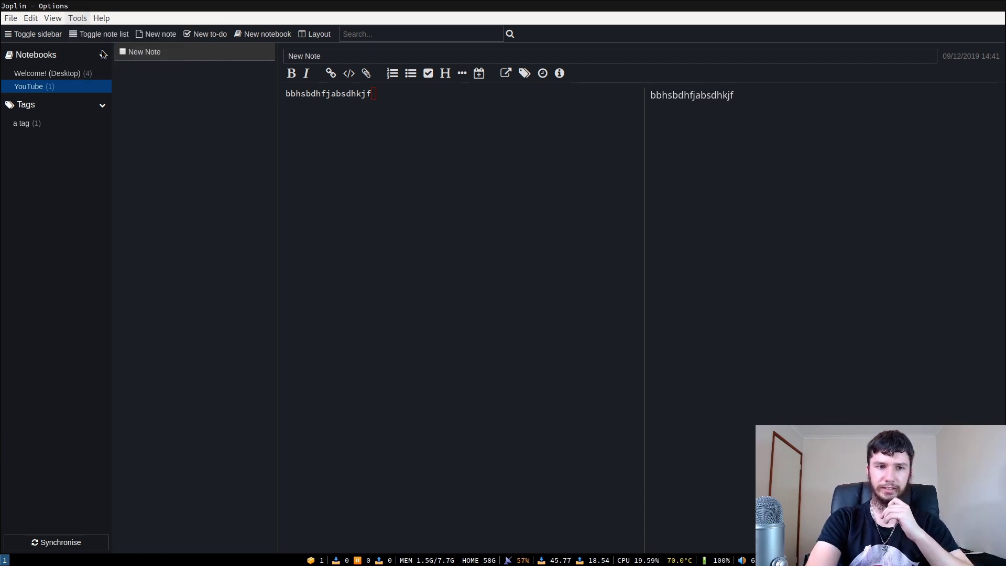
click(154, 172)
key(BackSpace)
key(BackSpace)
key(BackSpace)
key(BackSpace)
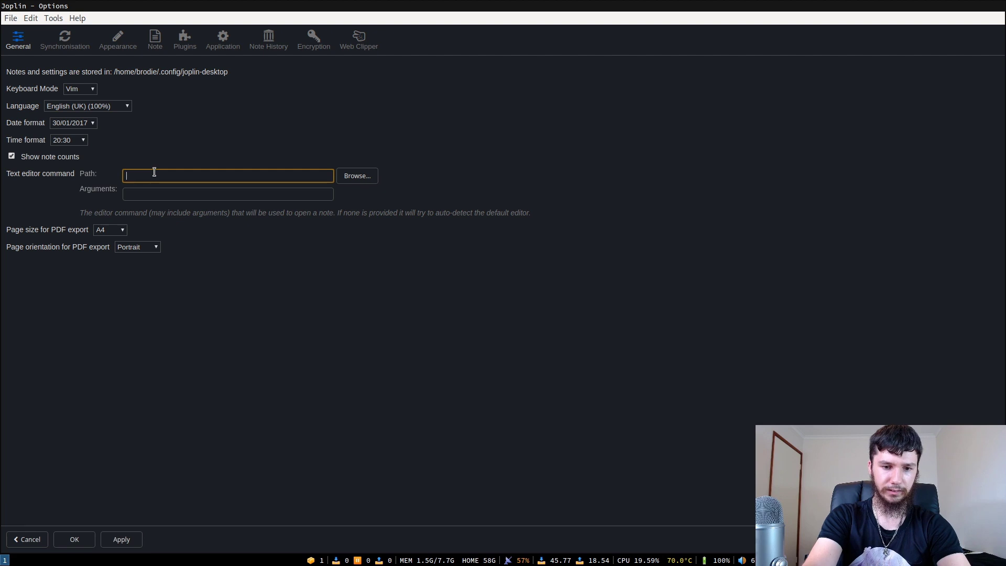
Set the text editor command arguments to -e "nvim", apply the options and return to the note.
click(137, 193)
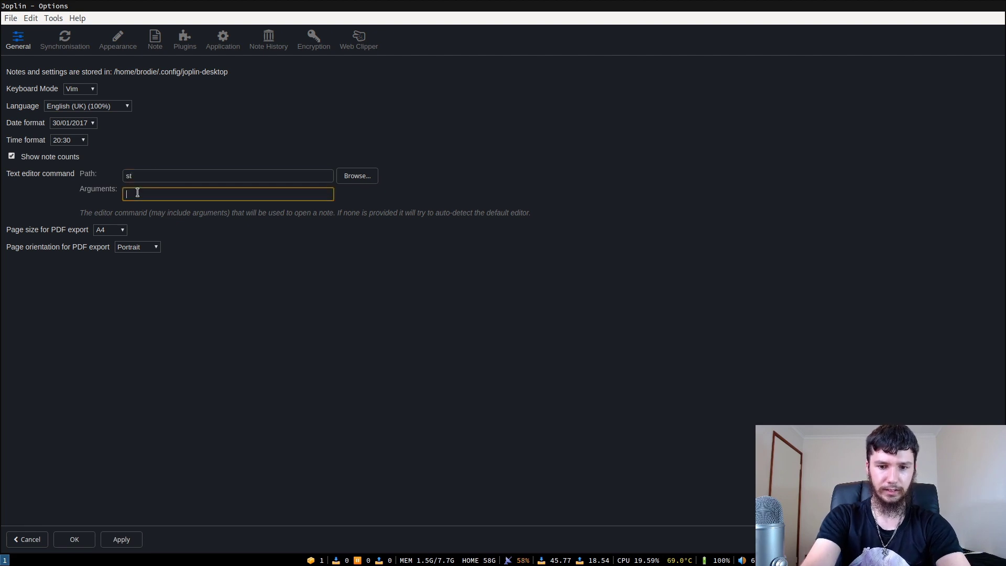
text(-)
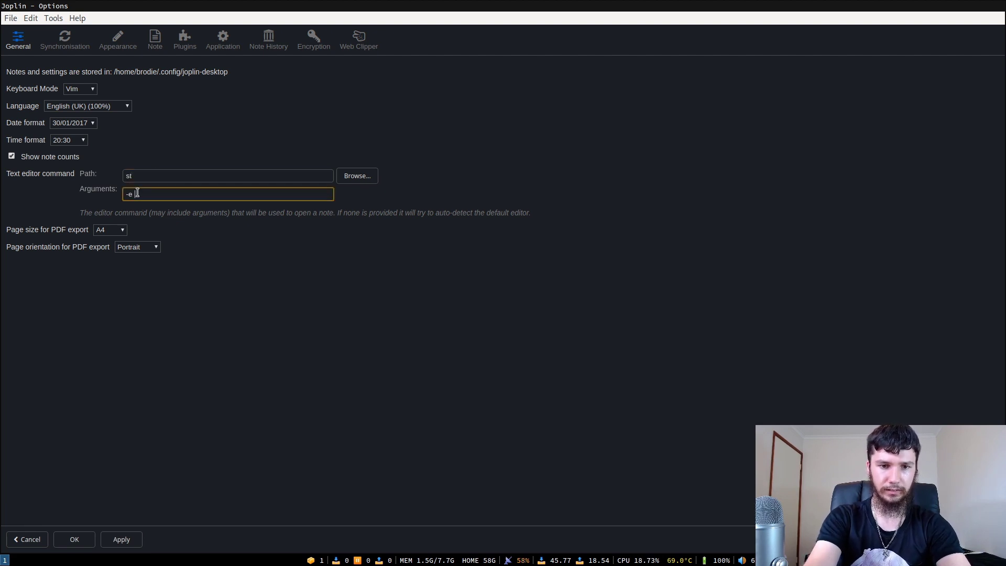
text(e "nvim")
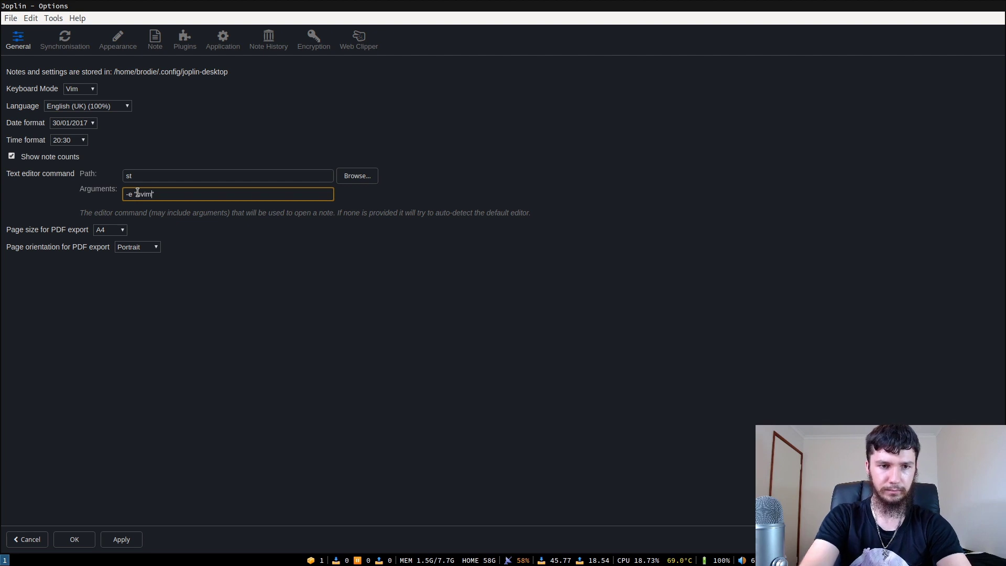
click(117, 539)
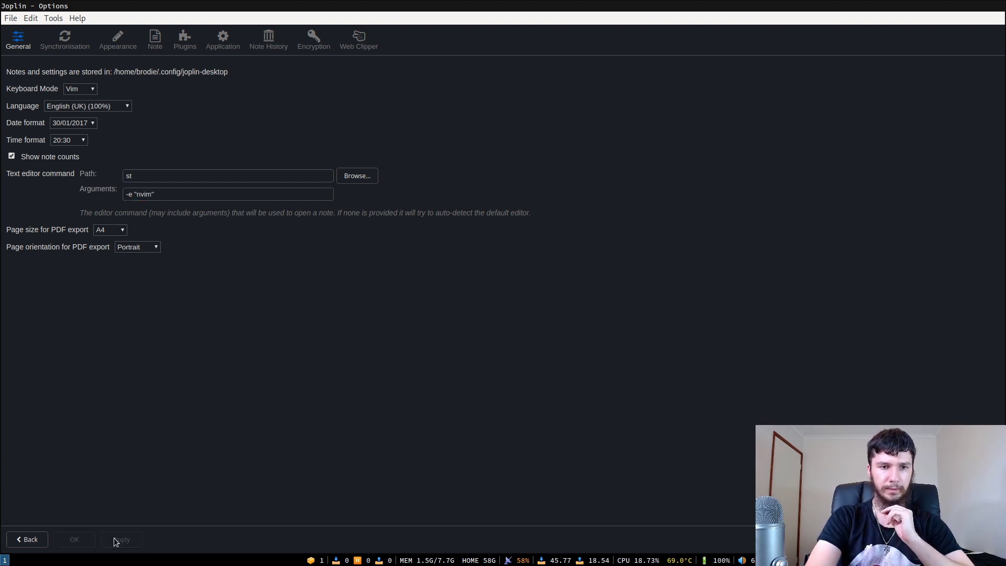
click(16, 532)
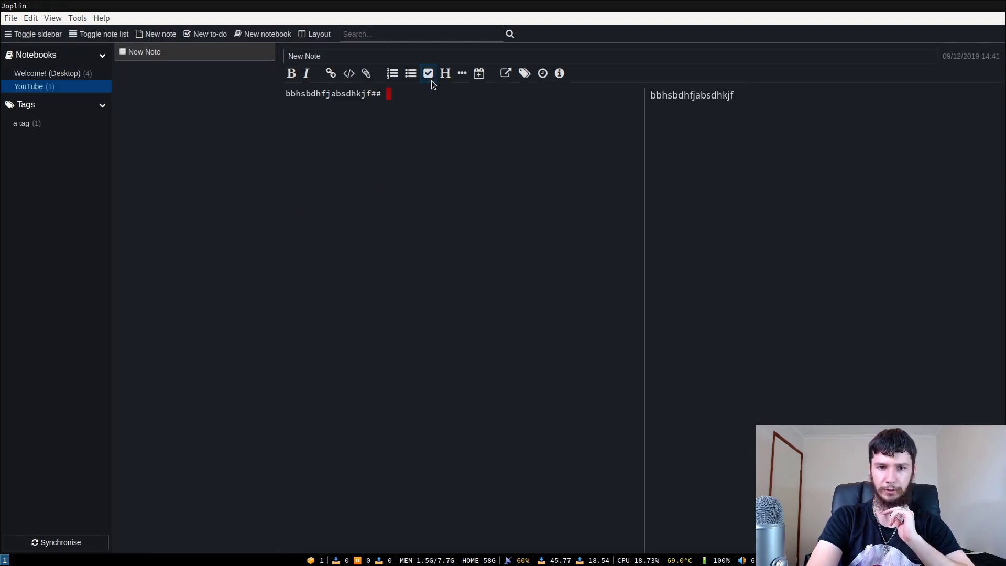
Open the note in the external editor, choose to edit it anyway, and focus the note's text pane in nvim.
click(506, 73)
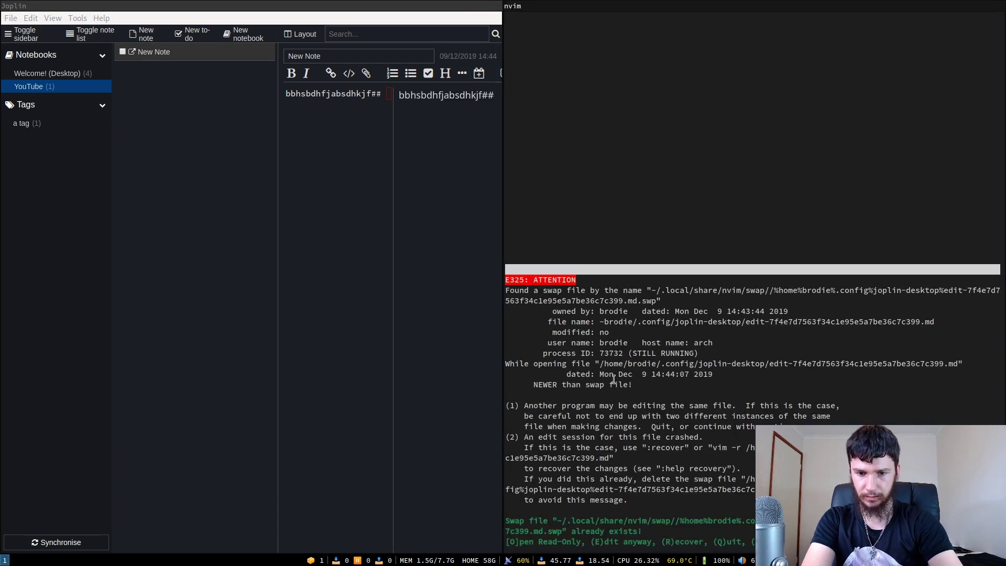
key(e)
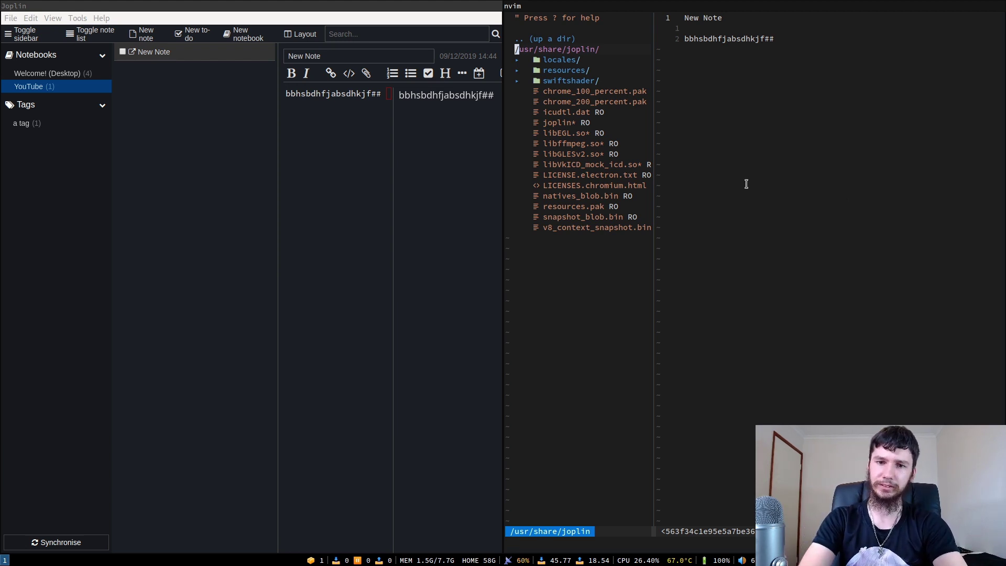
key(ctrl+w)
key(l)
Shorten the note's title line to New No in nvim.
key(j)
key(j)
key(k)
key(k)
key(A)
key(BackSpace)
key(BackSpace)
key(Escape)
Add the lines sbhjsdfb, sdhfbs and hsdbfh below the note's existing text in nvim.
key(j)
key(j)
text(o)
text(sbhjsdfb)
key(Return)
text(sdhfbs)
key(Return)
text(hsdbfh)
Save and quit the note in nvim, and stop its external editing in Joplin.
key(Escape)
text(:wq)
key(Return)
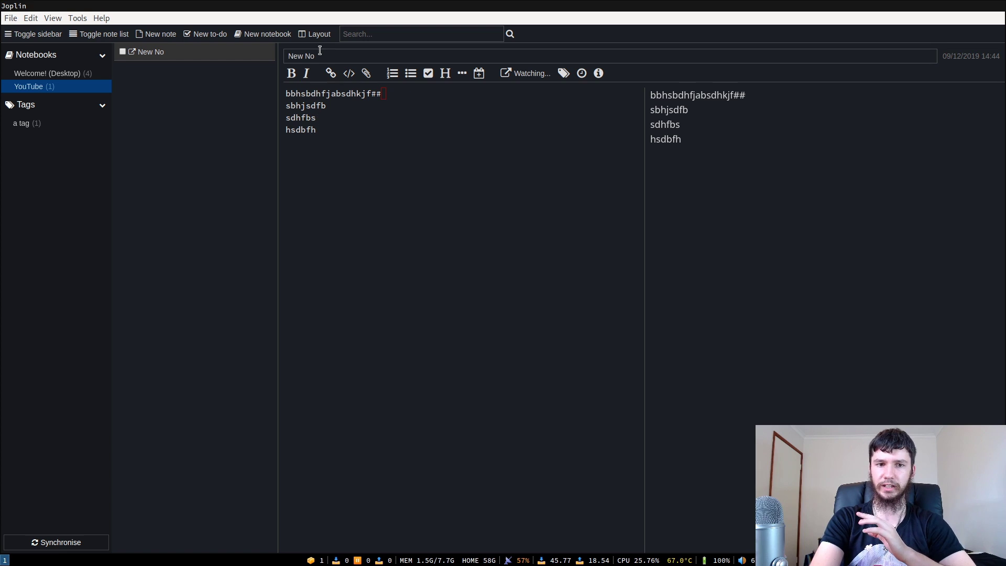
click(333, 127)
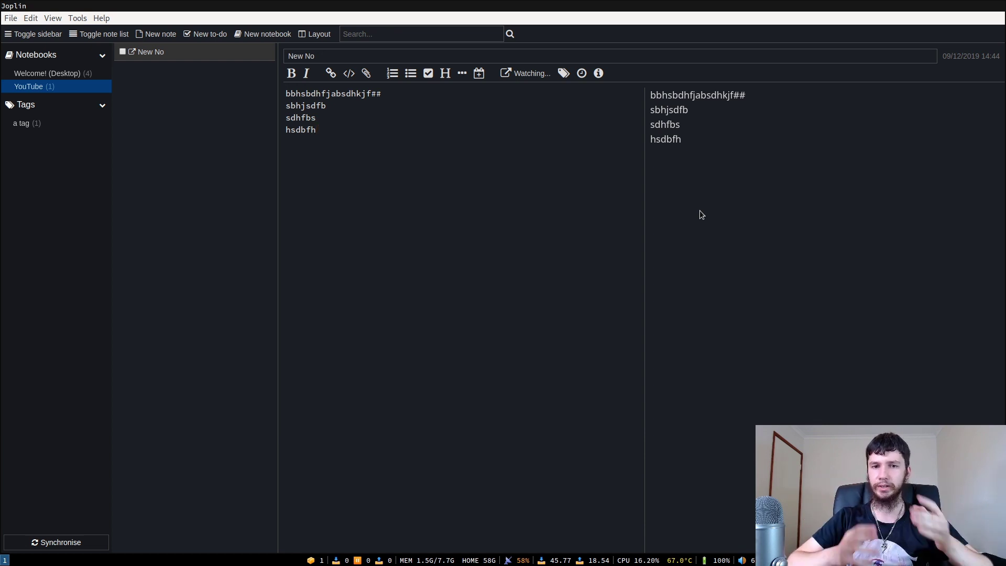
click(510, 74)
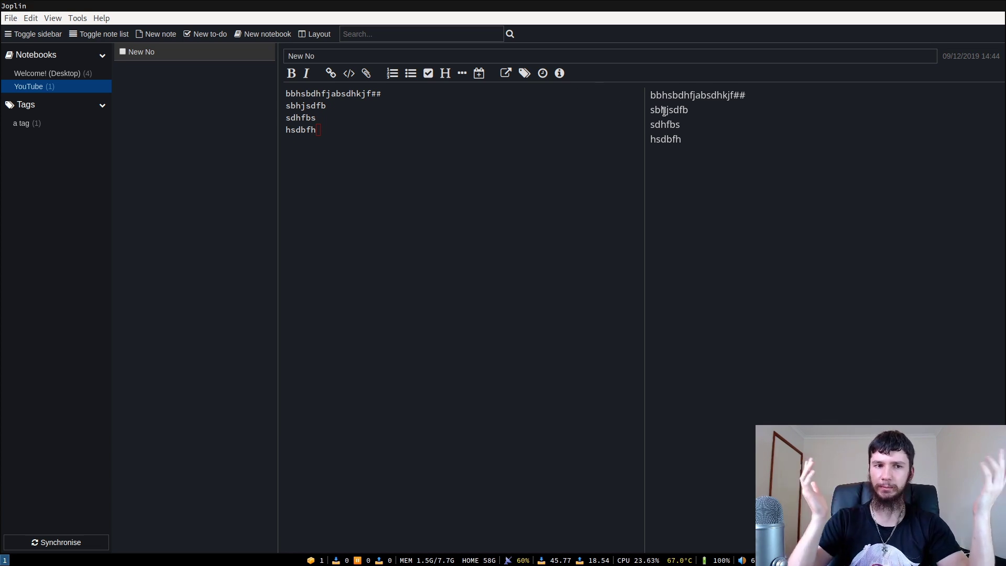
Hide the sidebar and the note list, and show both again.
click(22, 34)
click(22, 34)
click(22, 35)
click(96, 36)
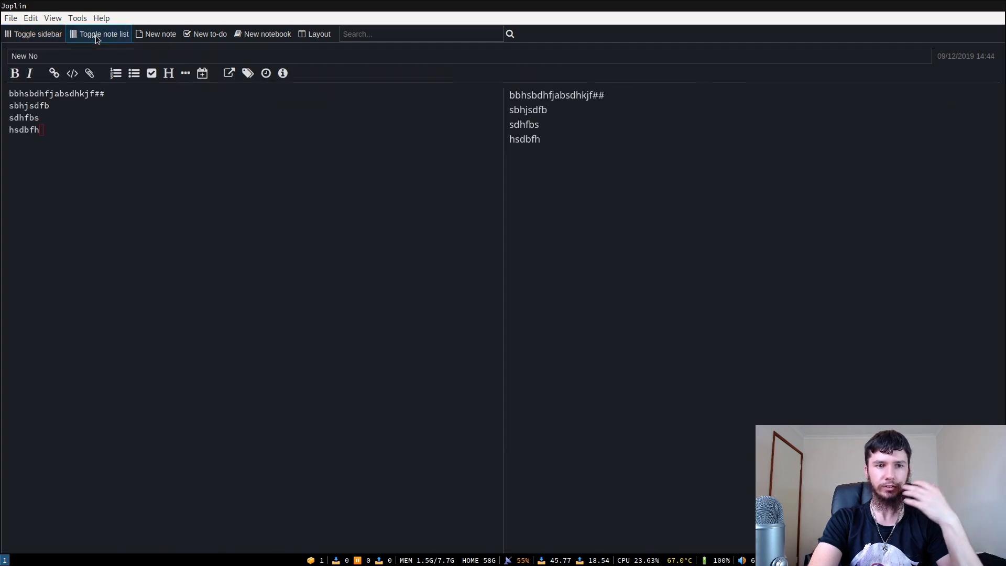
click(32, 34)
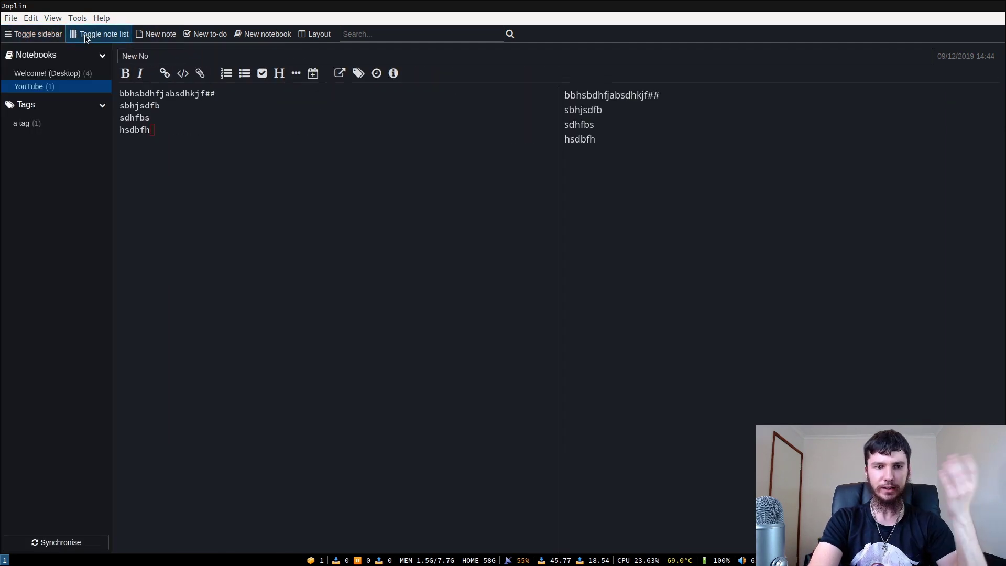
click(97, 34)
View the synchronisation status report and return to the note.
click(78, 18)
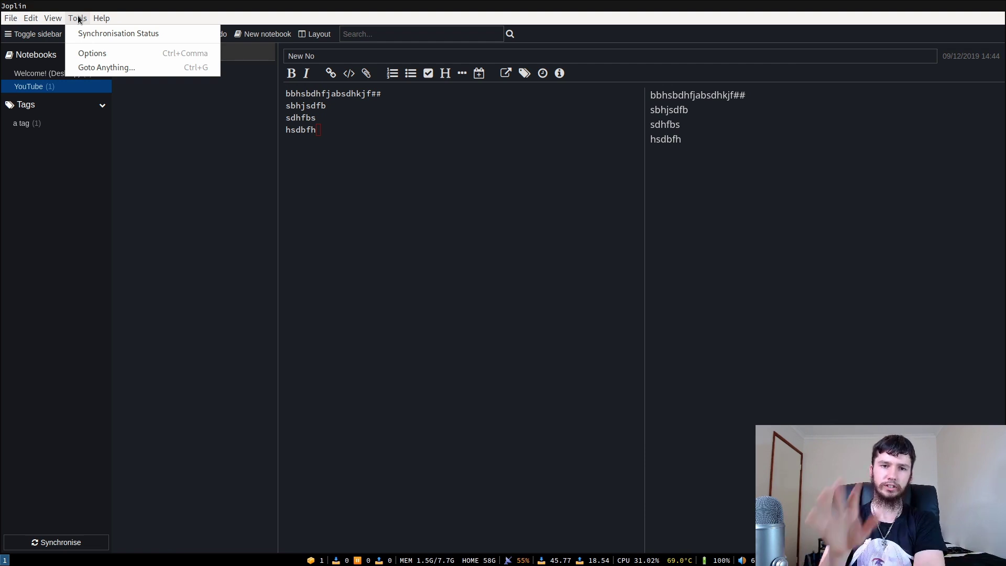
click(105, 36)
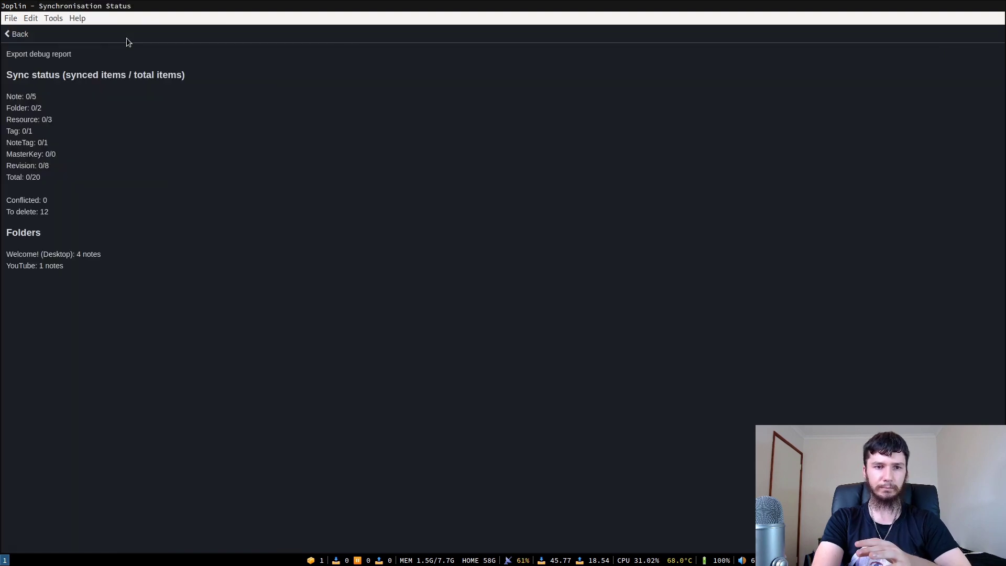
click(17, 34)
Export the note as a PDF file named New_No into the downloads folder.
click(10, 18)
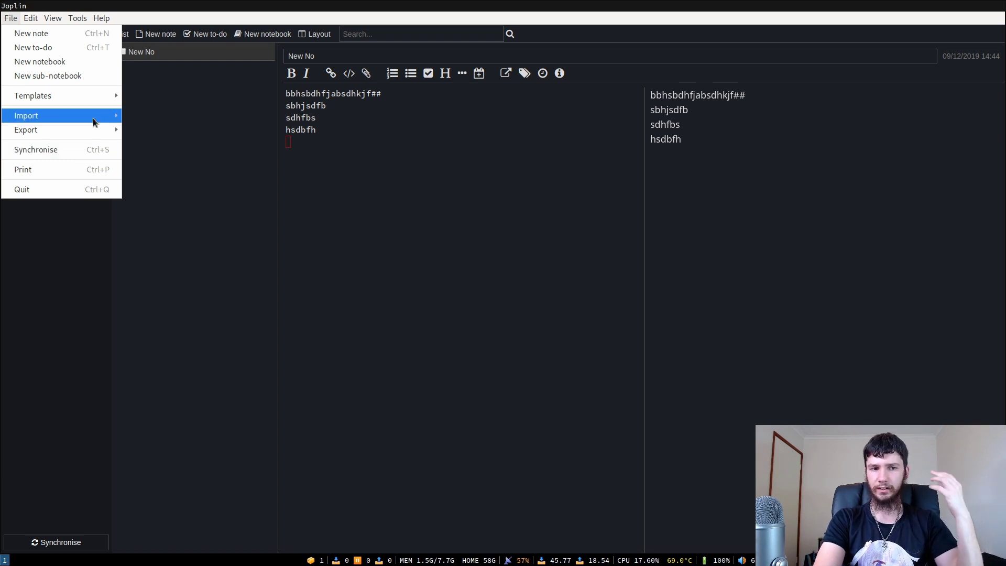
mouse_move(95, 122)
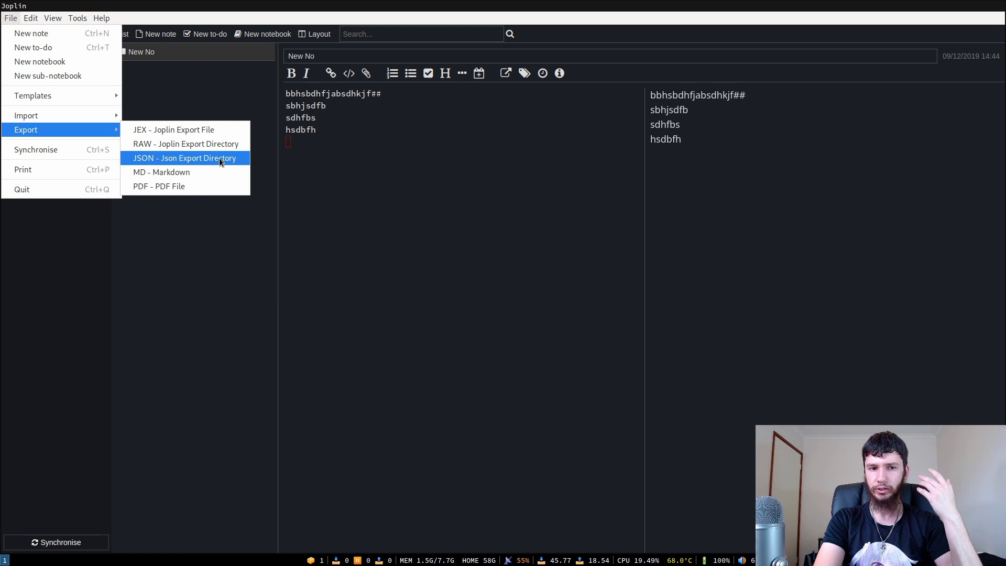
click(185, 190)
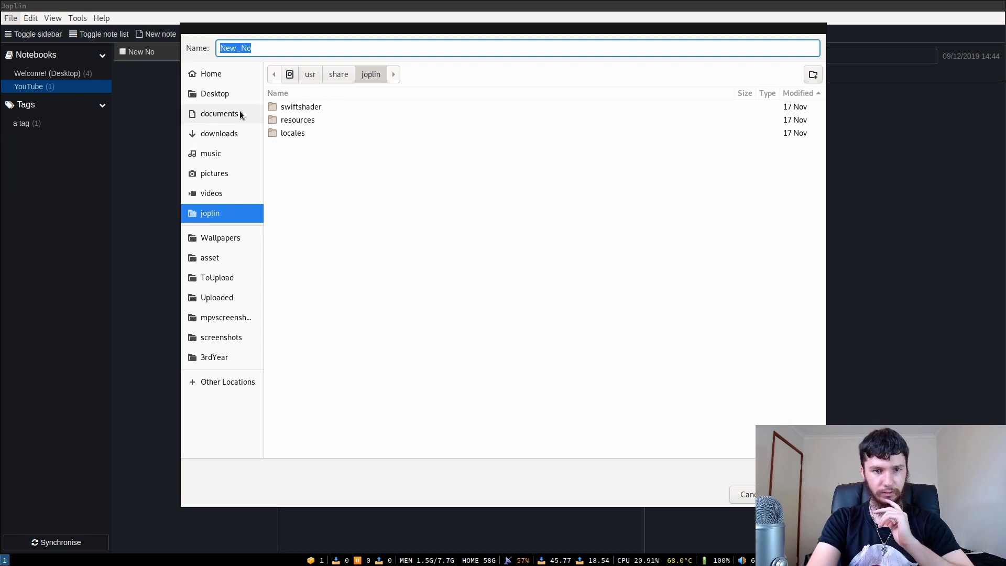
click(226, 134)
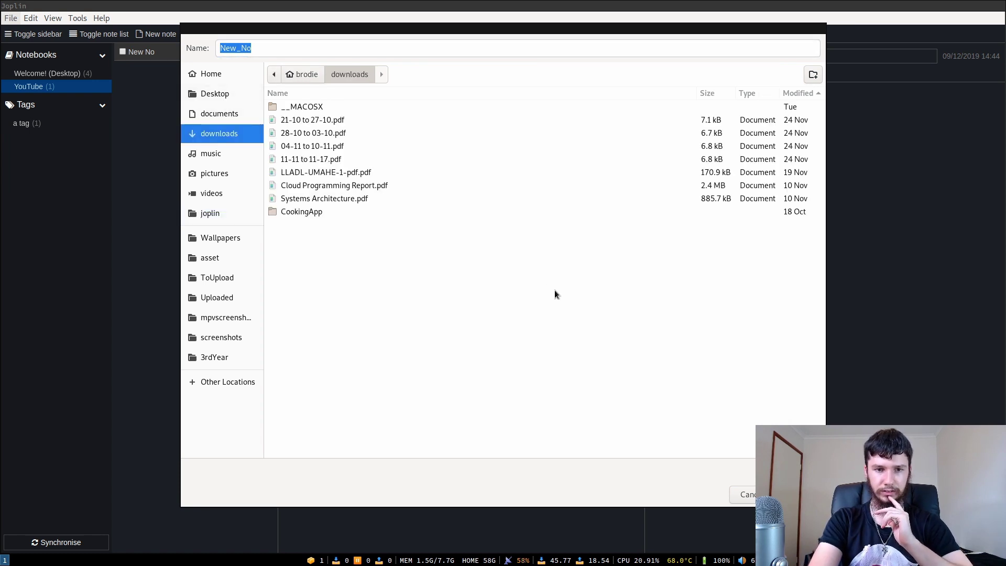
click(794, 494)
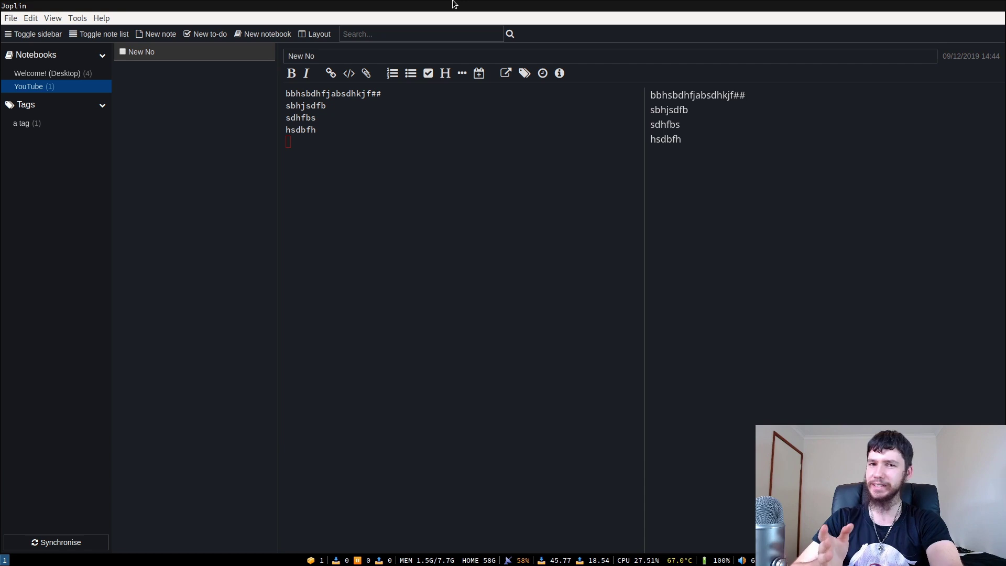
Switch to workspace 2 and start the ranger file manager in a new terminal.
key(super+2)
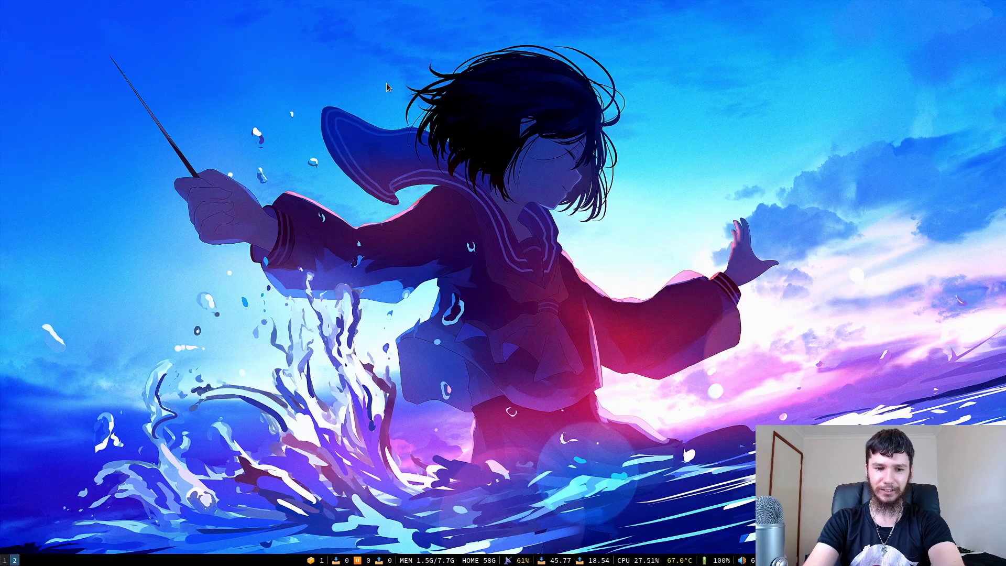
key(super+Return)
text(ranger)
key(Return)
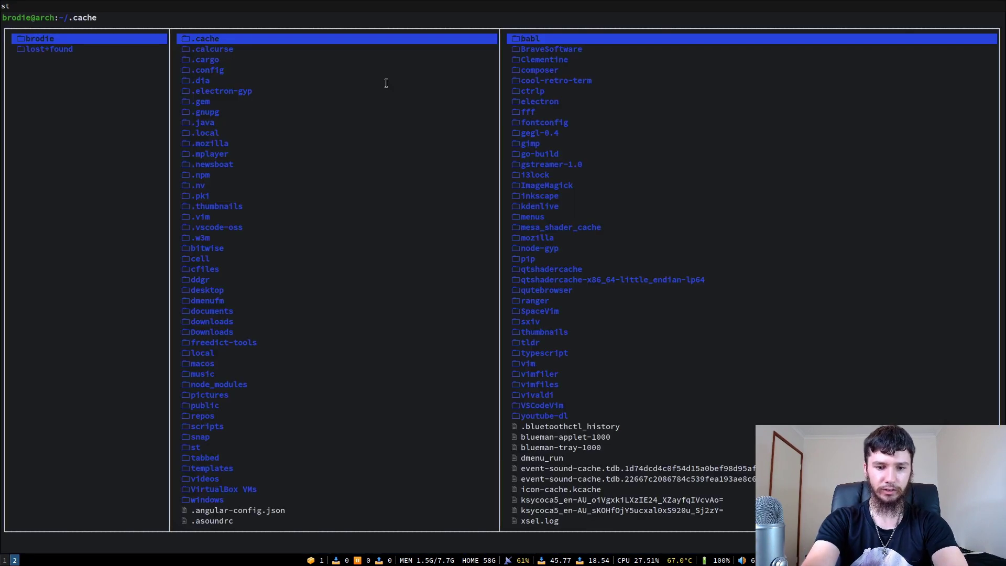
Go to the lowercase downloads folder in the home directory with ranger.
key(g)
key(D)
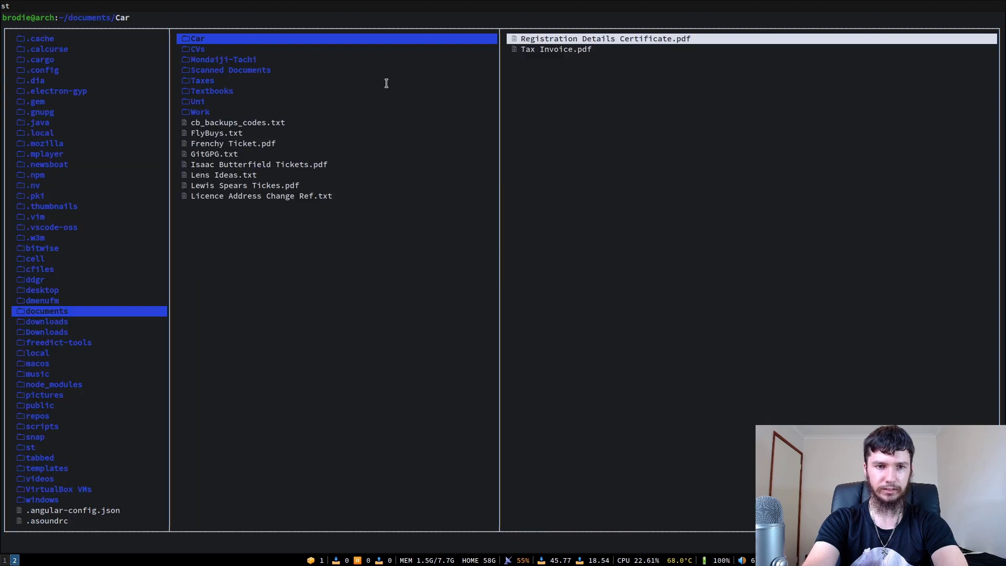
key(h)
key(j)
key(j)
key(k)
key(l)
key(j)
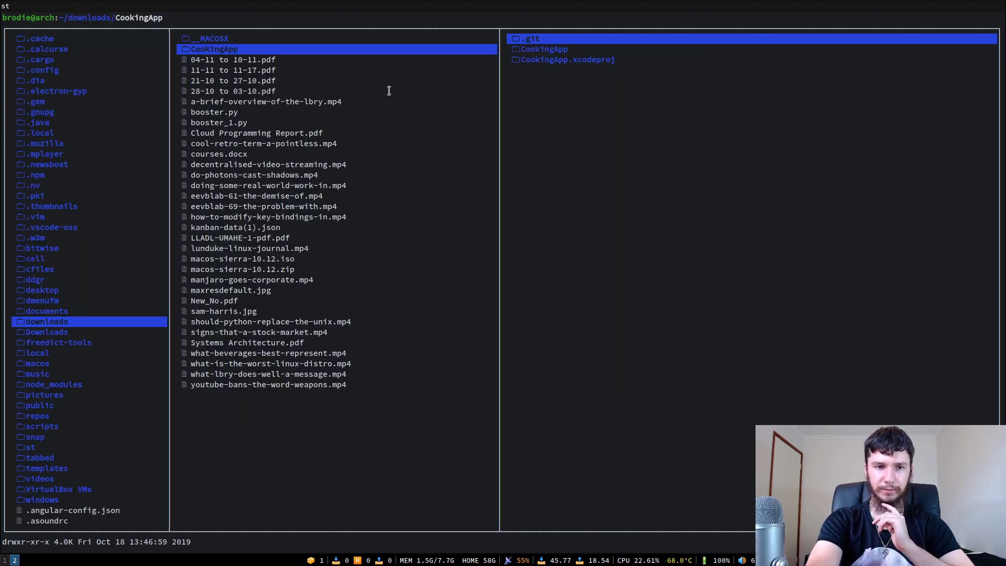
Find the exported New_No.pdf in the downloads folder and open it in the PDF viewer.
key(j)
key(j)
key(j)
key(j)
key(j)
key(j)
key(j)
key(j)
key(j)
key(j)
key(j)
key(j)
key(j)
key(j)
key(j)
key(j)
key(j)
key(j)
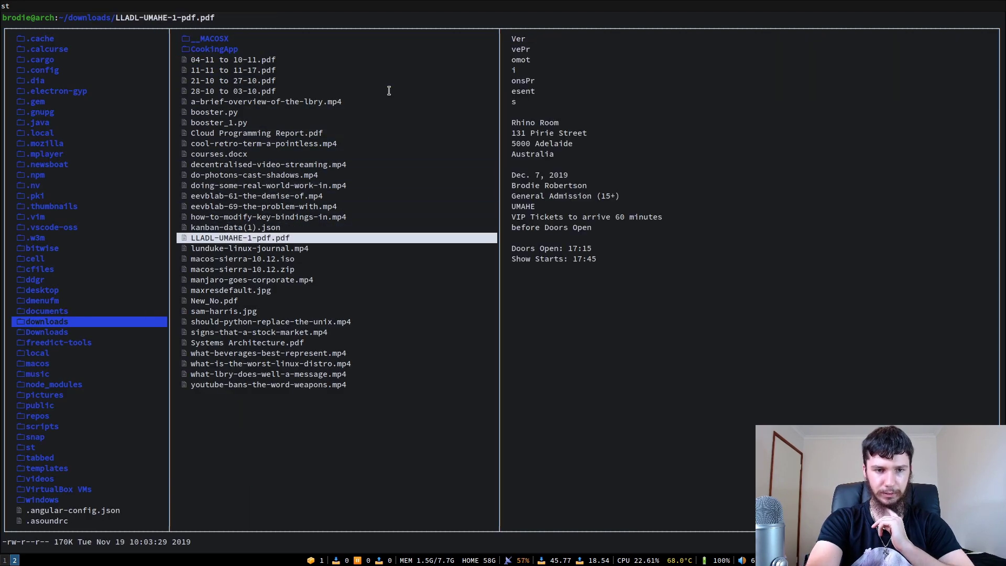
key(j)
key(j)
key(j)
key(j)
key(j)
key(j)
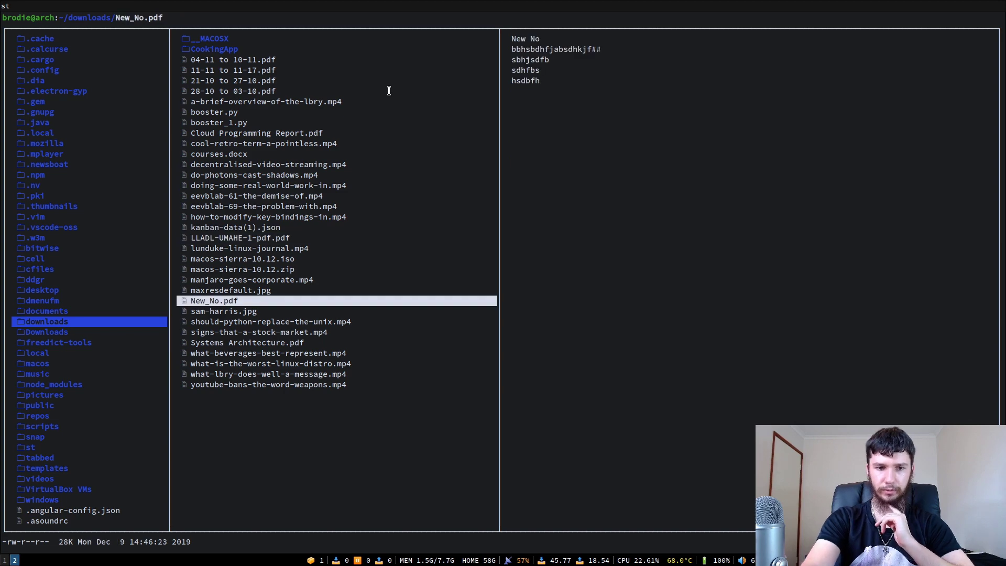
key(l)
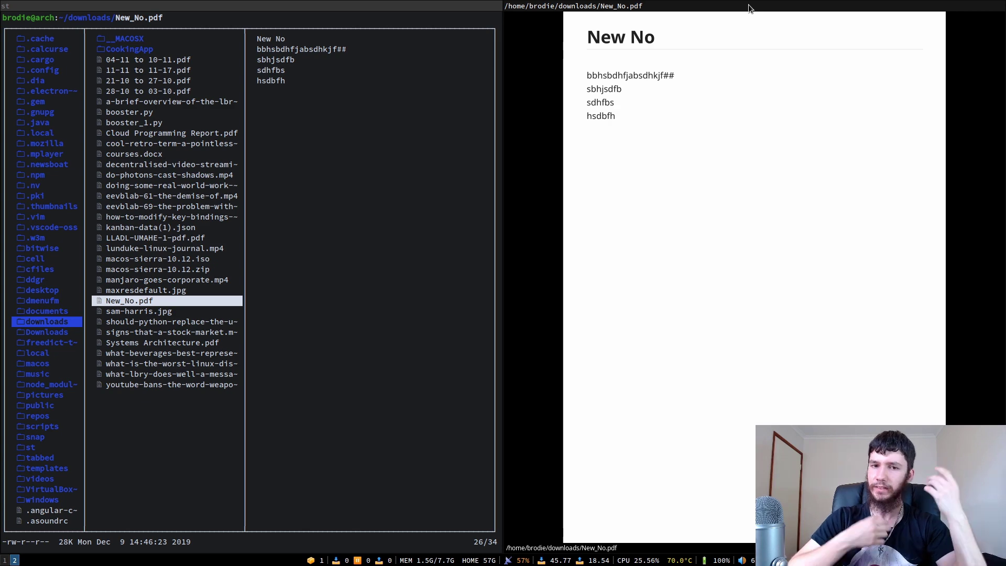
Switch back to Joplin and look through its editing and view commands without choosing any.
key(super+1)
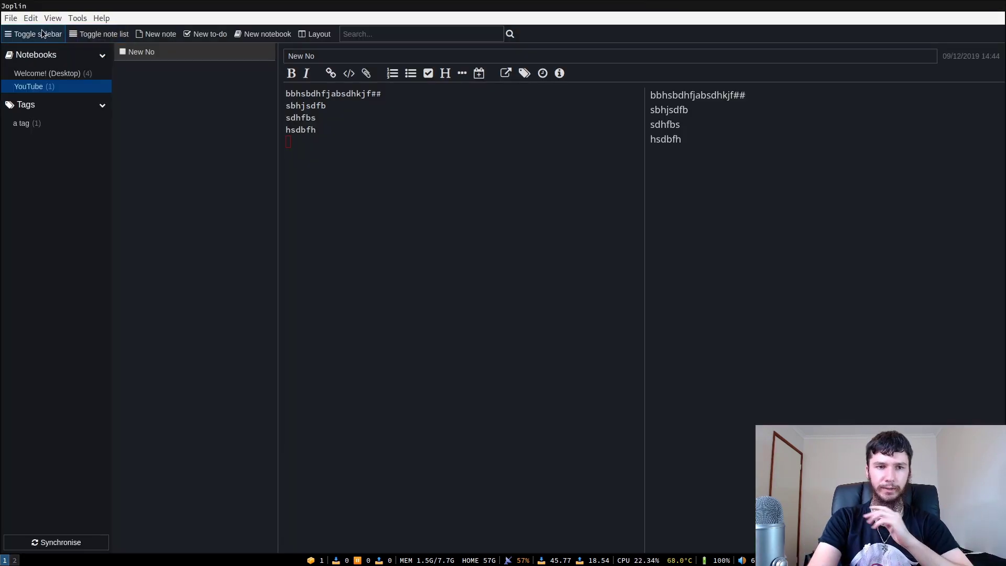
click(76, 19)
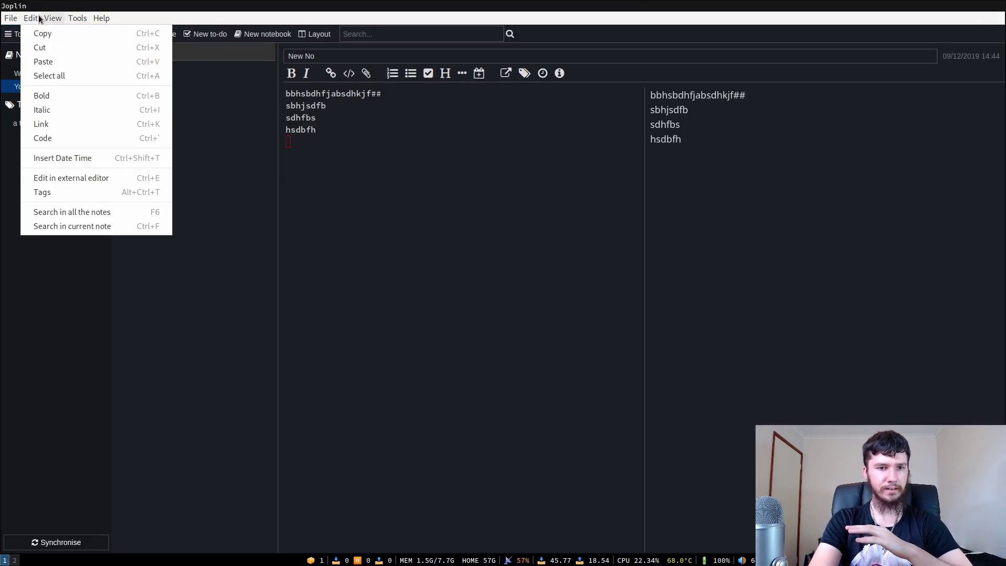
mouse_move(69, 21)
key(Left)
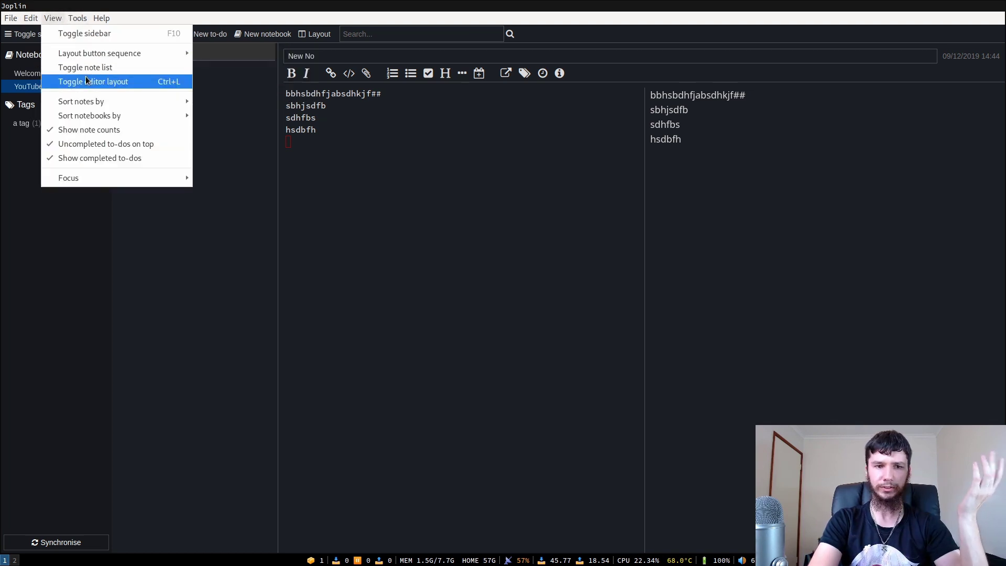
mouse_move(96, 53)
mouse_move(31, 18)
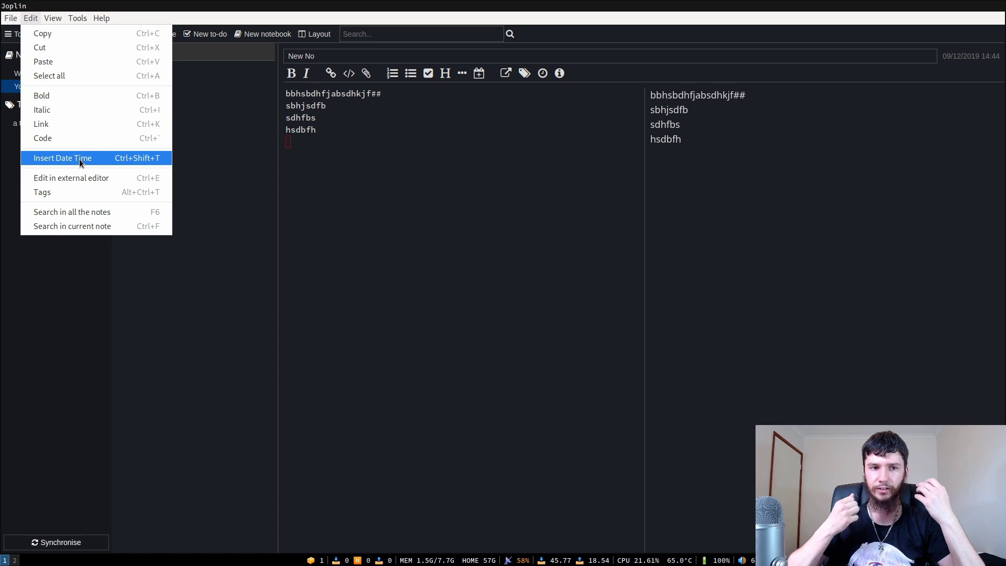
key(Escape)
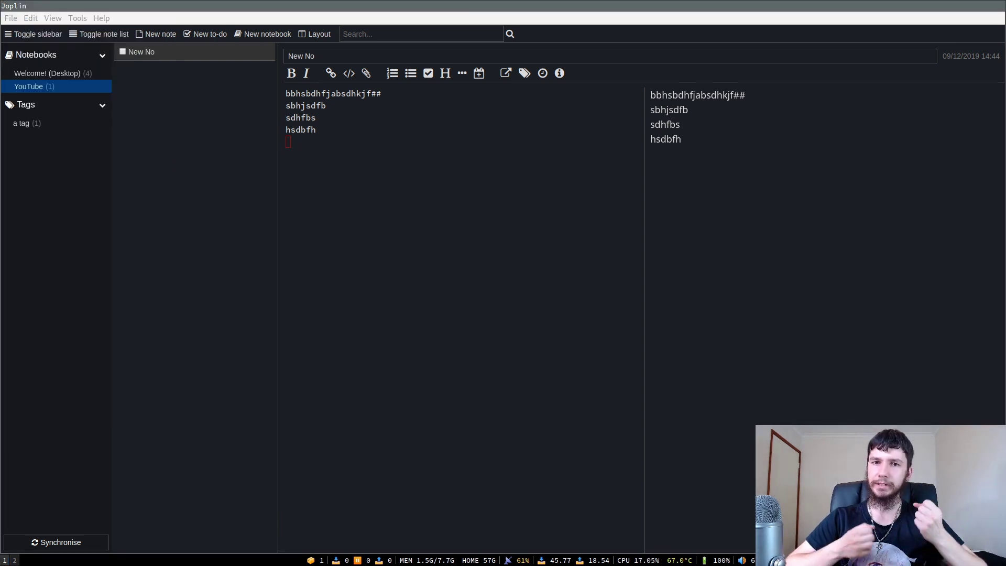